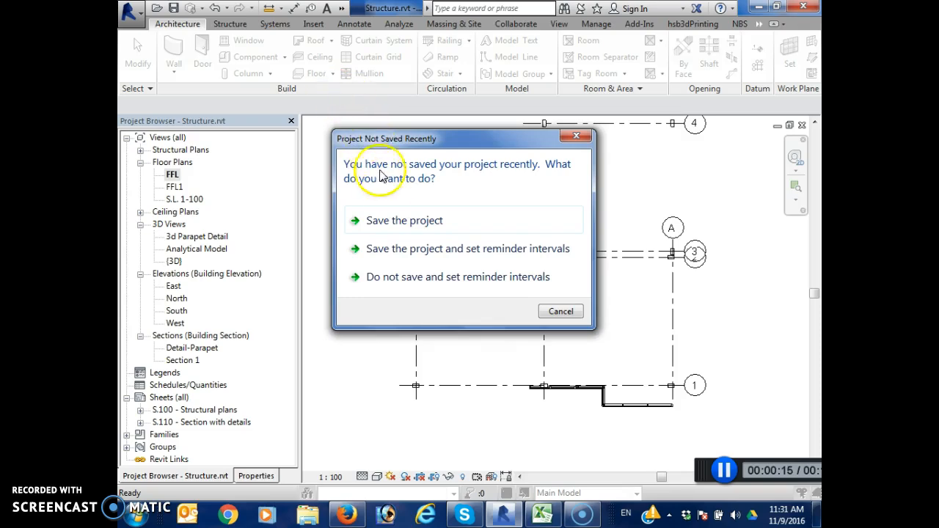
Dismiss the save reminder and sketch a rectangular floor boundary from the column at grids C-2 to the column at grids A-1
left_click(574, 320)
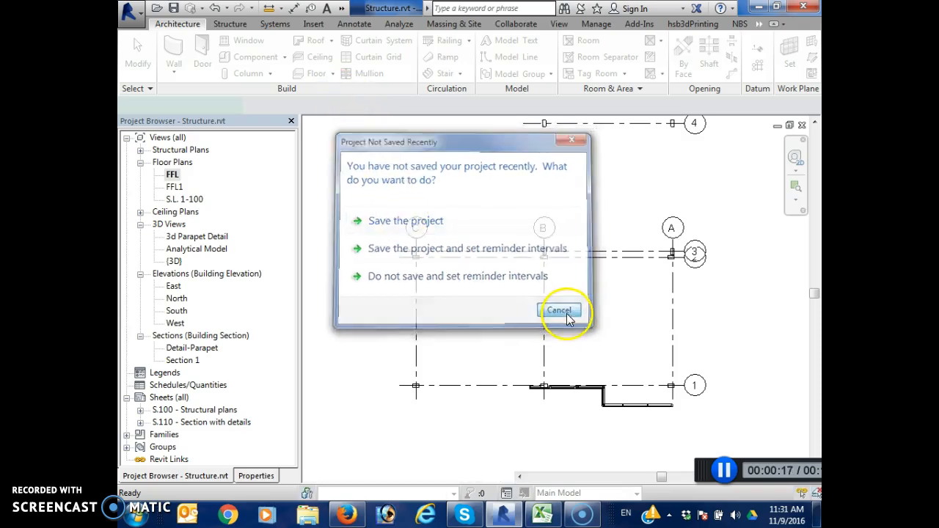
mouse_move(547, 88)
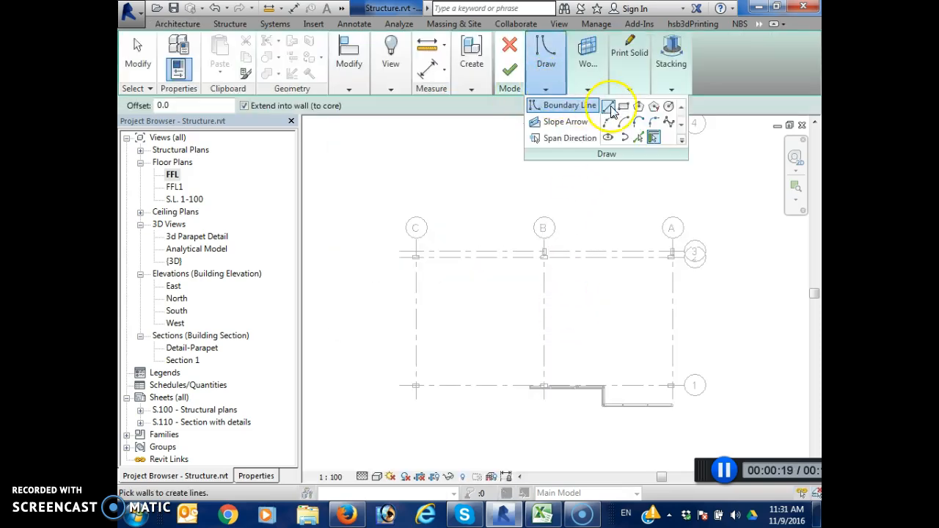
left_click(623, 106)
scroll(418, 264, "up", 8)
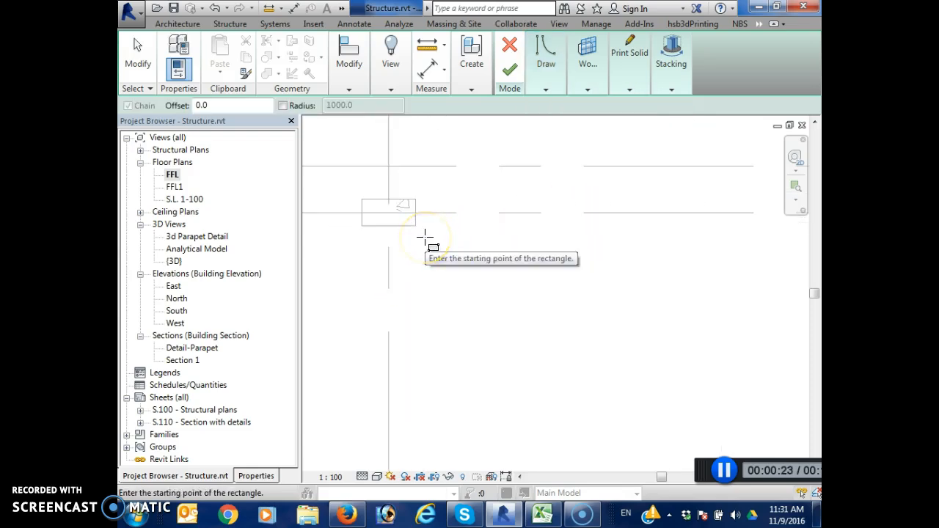
left_click(389, 228)
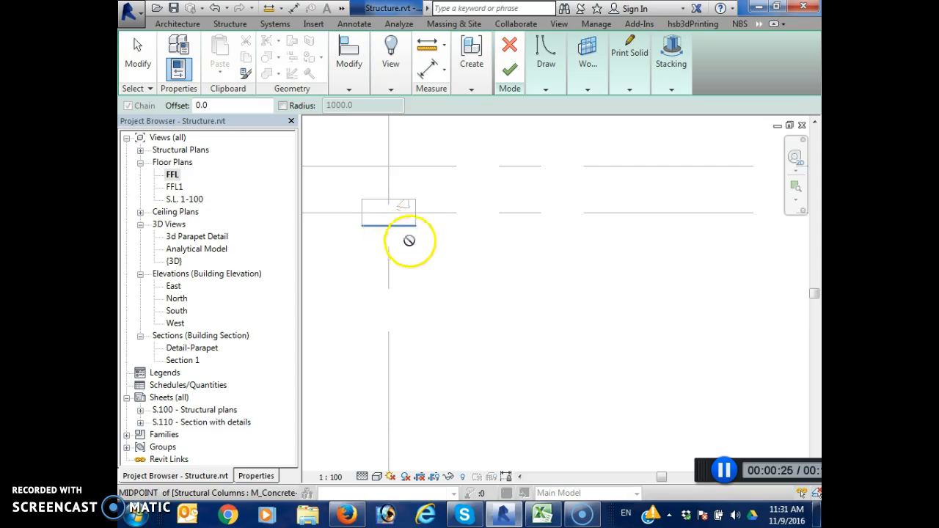
scroll(478, 266, "down", 6)
scroll(700, 335, "down", 3)
middle_click_drag(704, 341, 394, 243)
scroll(394, 241, "down", 1)
scroll(684, 377, "up", 4)
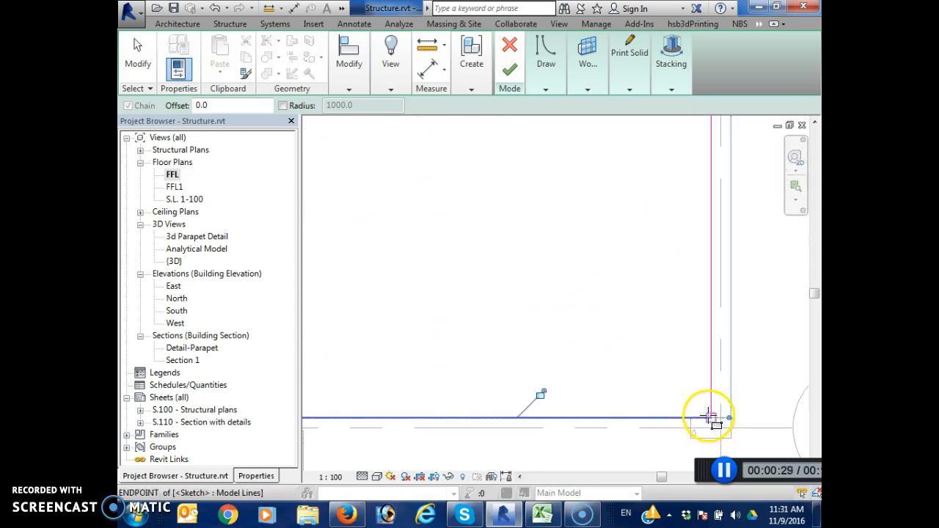
left_click(711, 419)
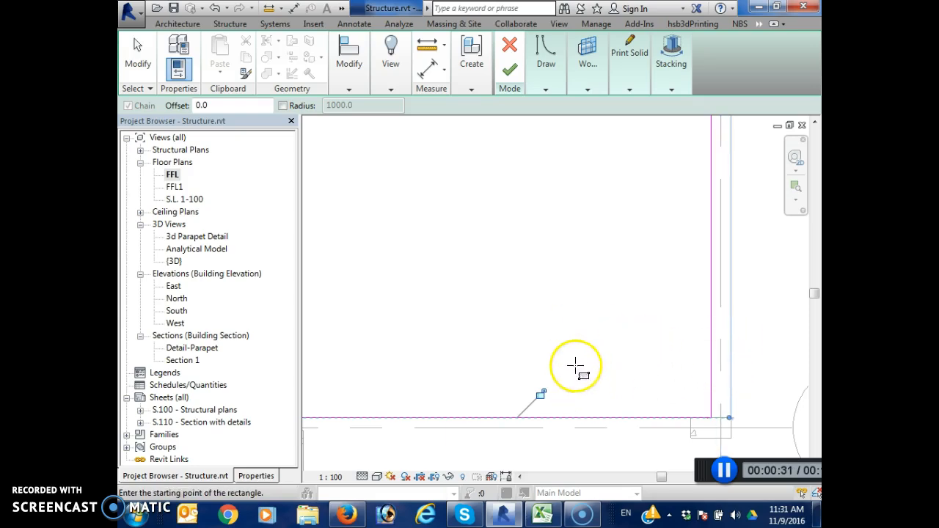
Set the floor's span direction parallel to the boundary edge along grid C
middle_click_drag(702, 325, 747, 345)
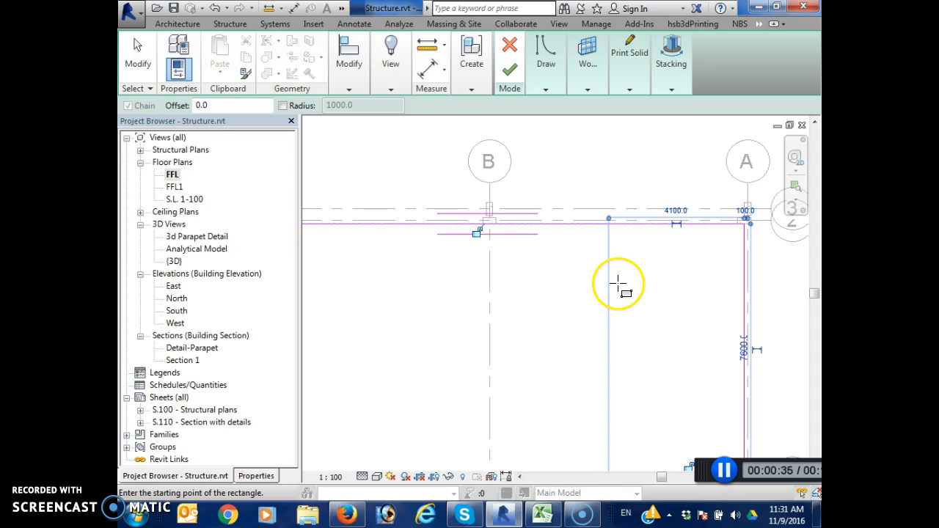
scroll(608, 279, "down", 2)
mouse_move(599, 318)
middle_mouse_down()
mouse_move(667, 277)
mouse_move(631, 283)
middle_mouse_up()
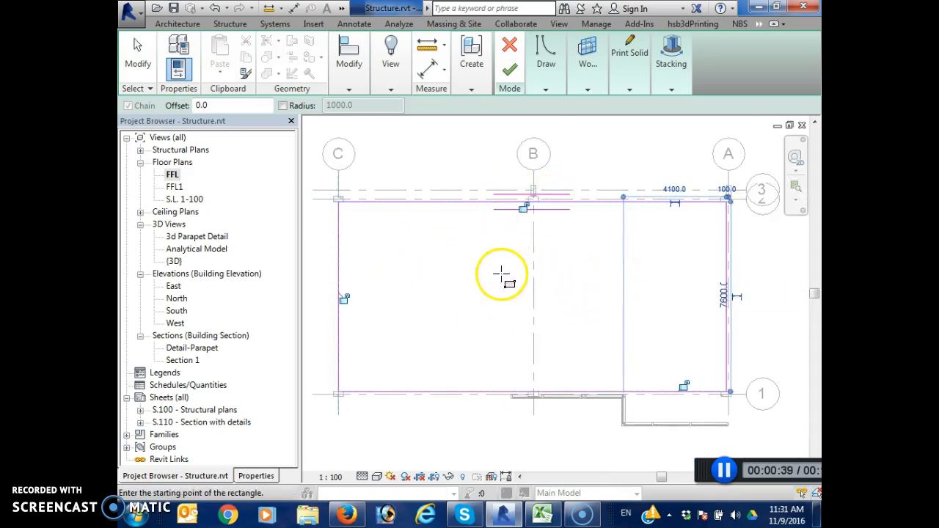
left_click(546, 89)
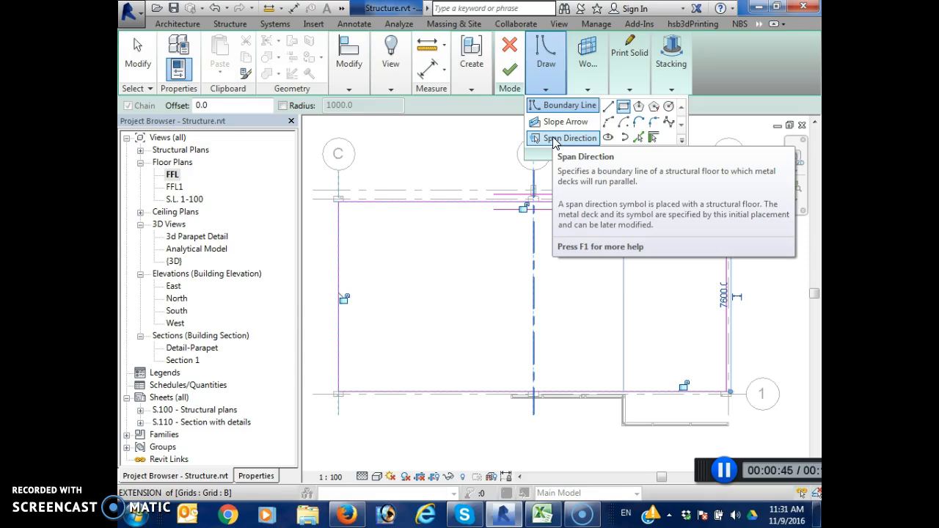
left_click(565, 138)
left_click(339, 286)
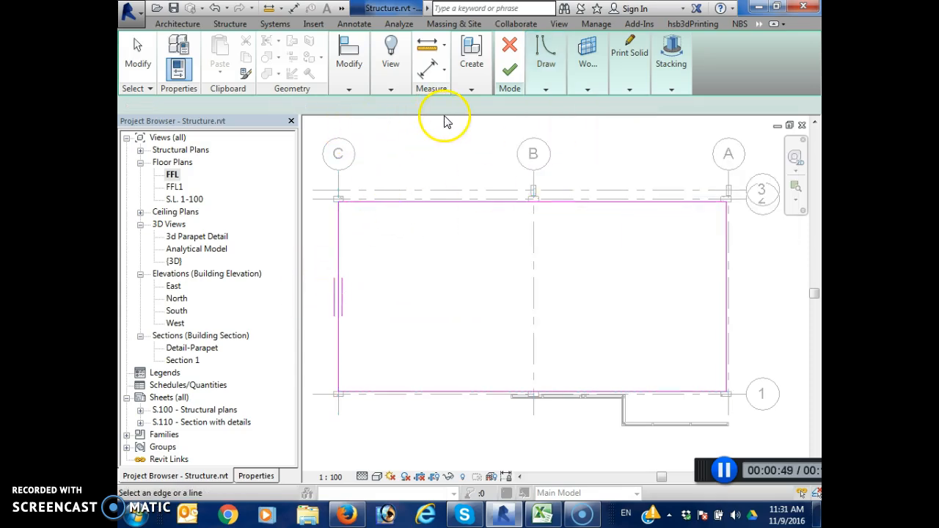
scroll(388, 303, "down", 1)
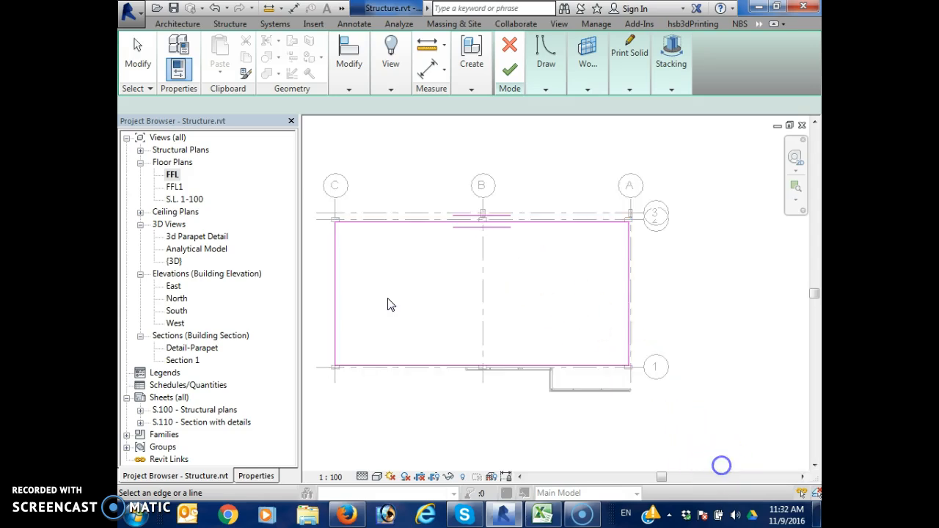
middle_click_drag(388, 304, 474, 289)
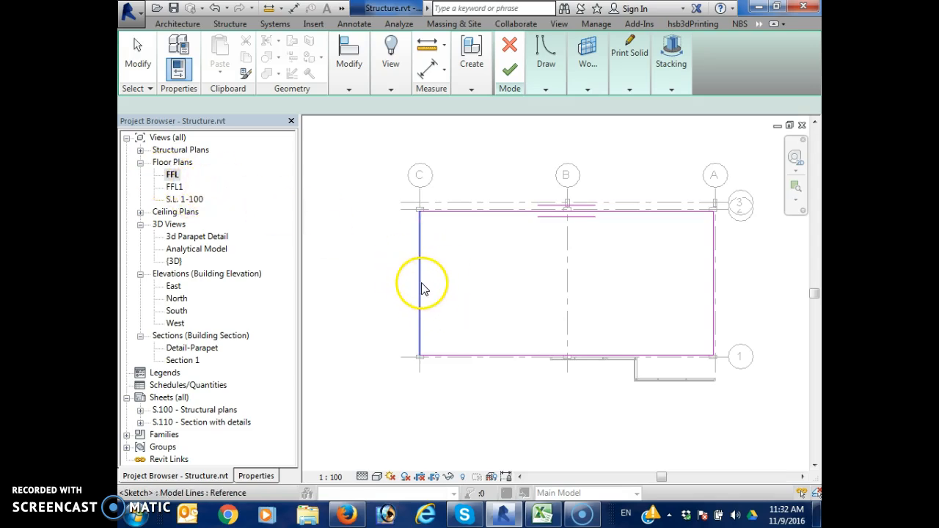
left_click(558, 89)
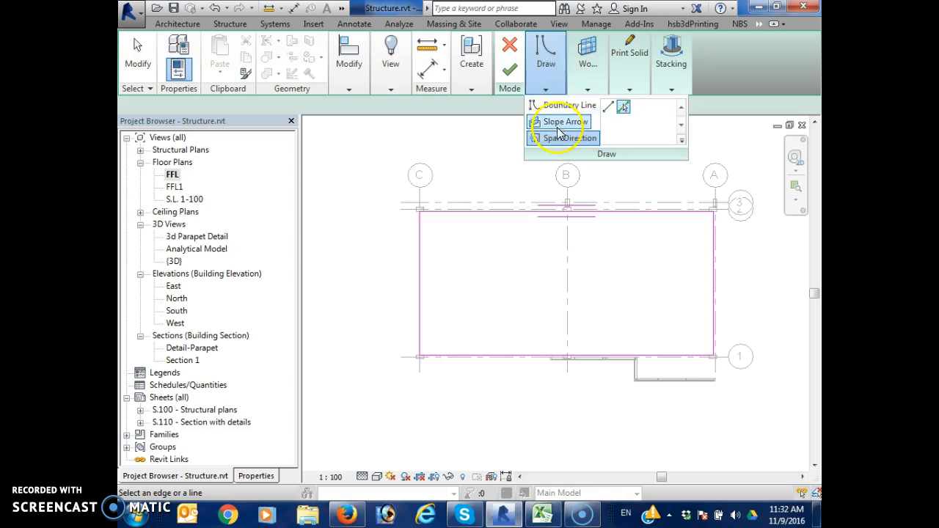
left_click(426, 279)
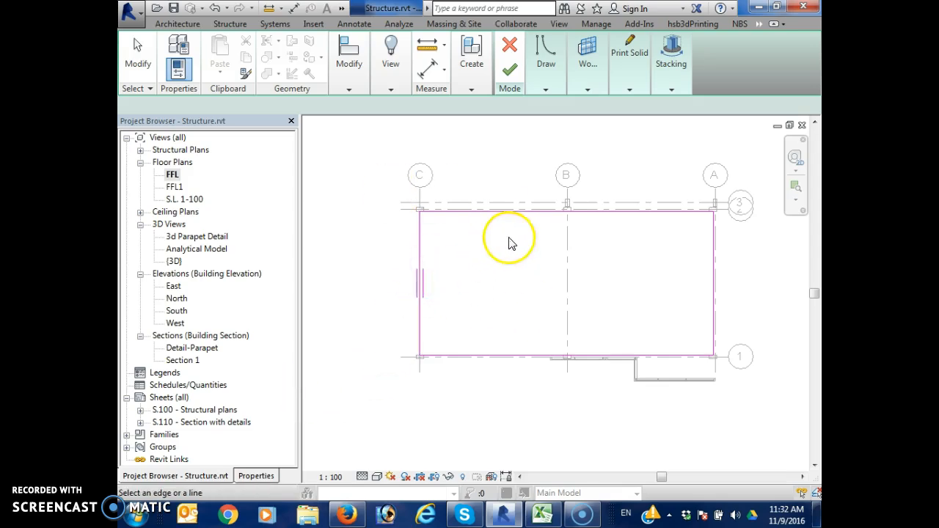
Change the floor type to Generic 300mm
left_click(256, 475)
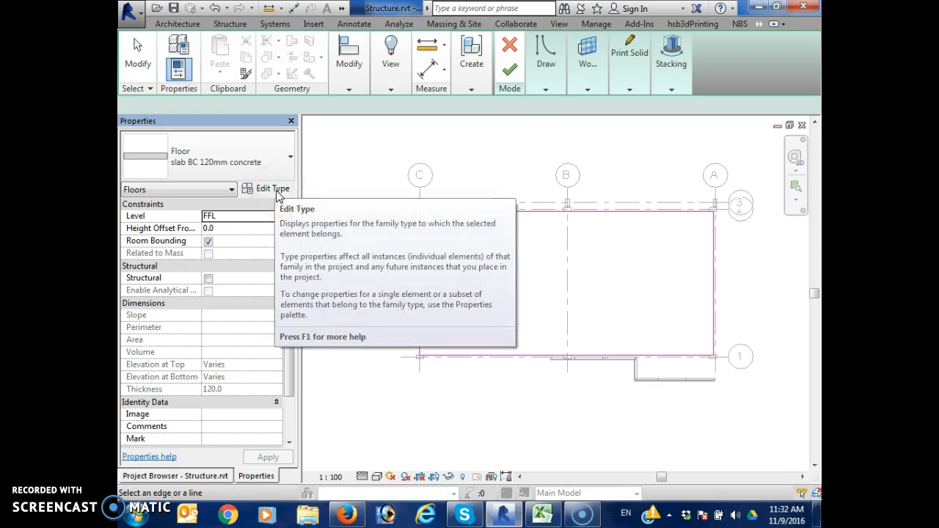
left_click(288, 167)
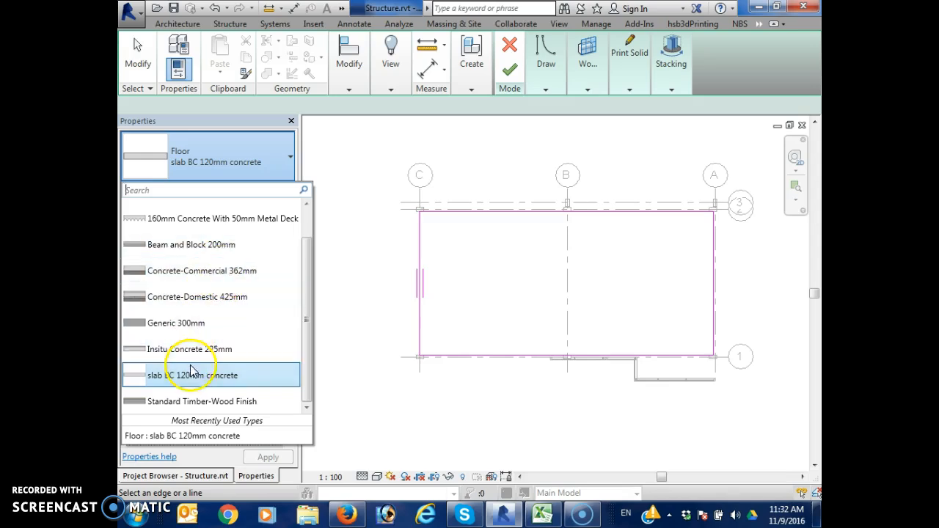
scroll(223, 274, "up", 2)
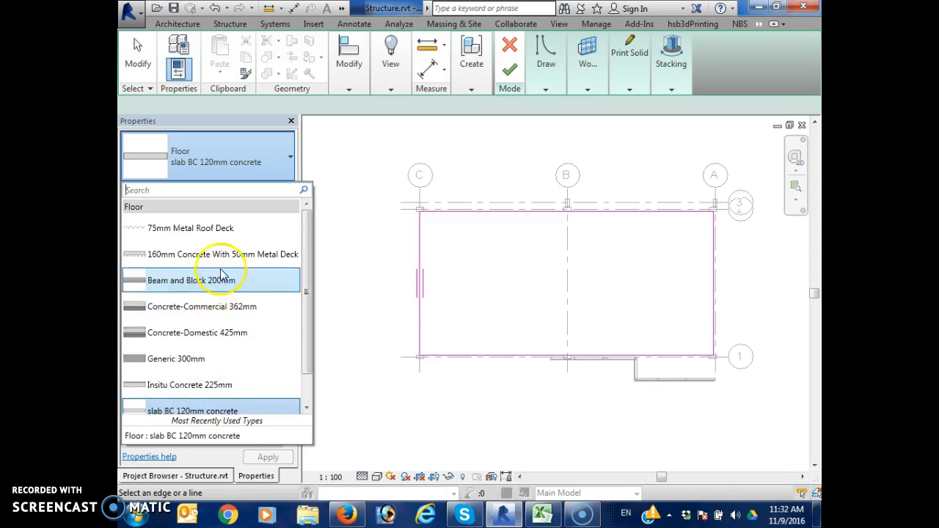
scroll(215, 373, "down", 1)
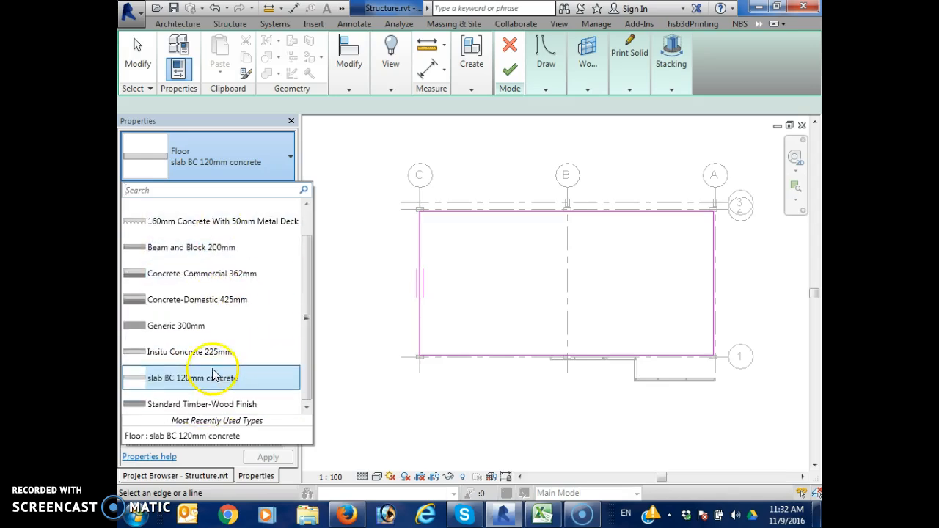
left_click(215, 331)
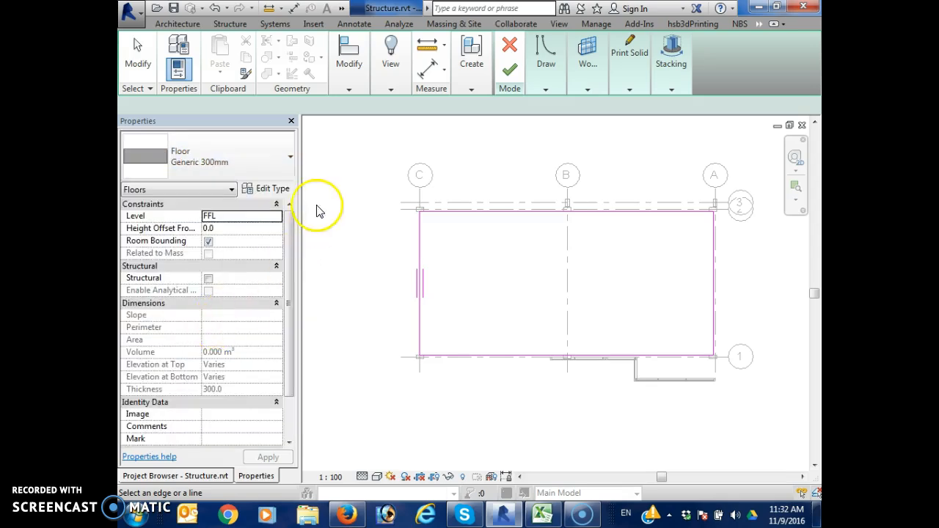
Duplicate the Generic 300mm floor type under the name "BCC slab on grade"
left_click(271, 189)
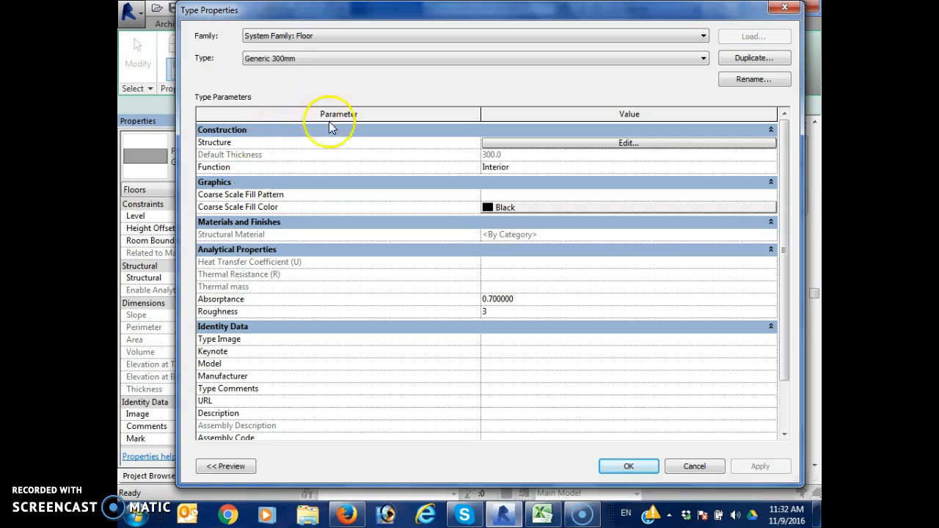
left_click(757, 59)
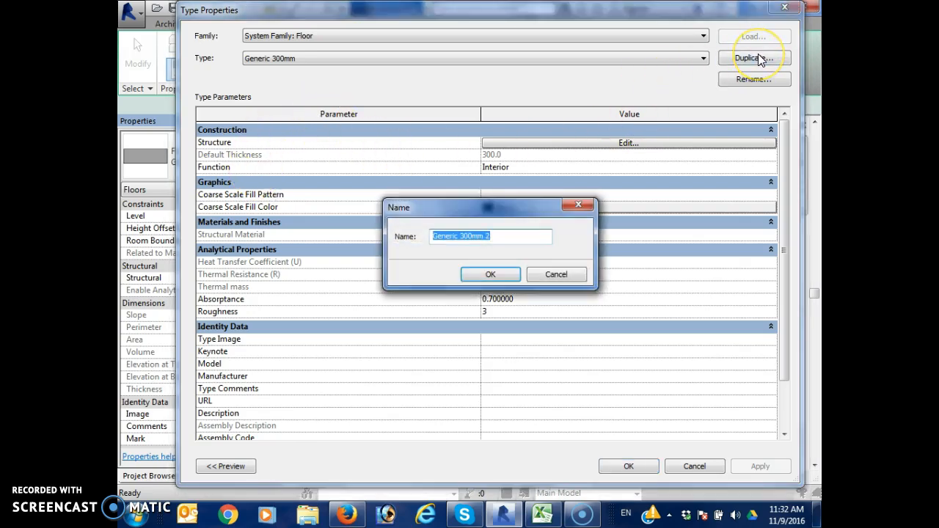
type("BCC sla")
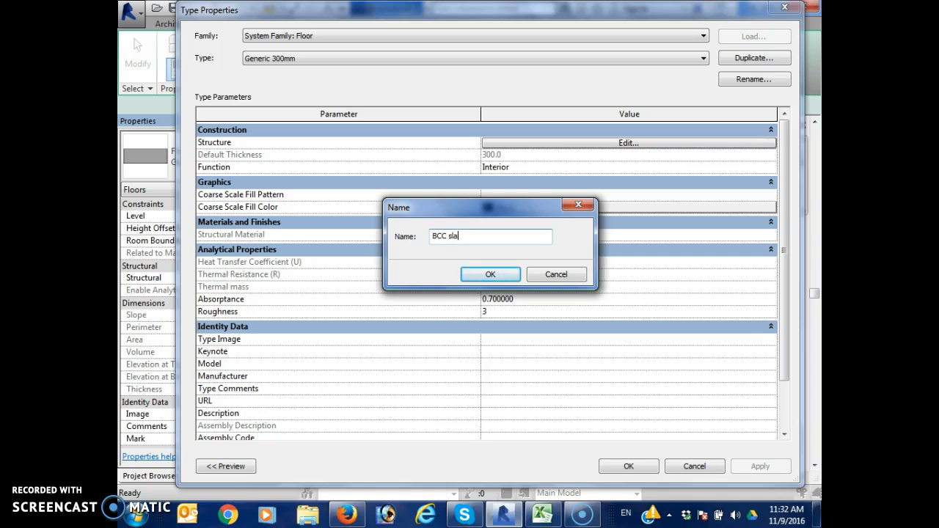
type("b on grade")
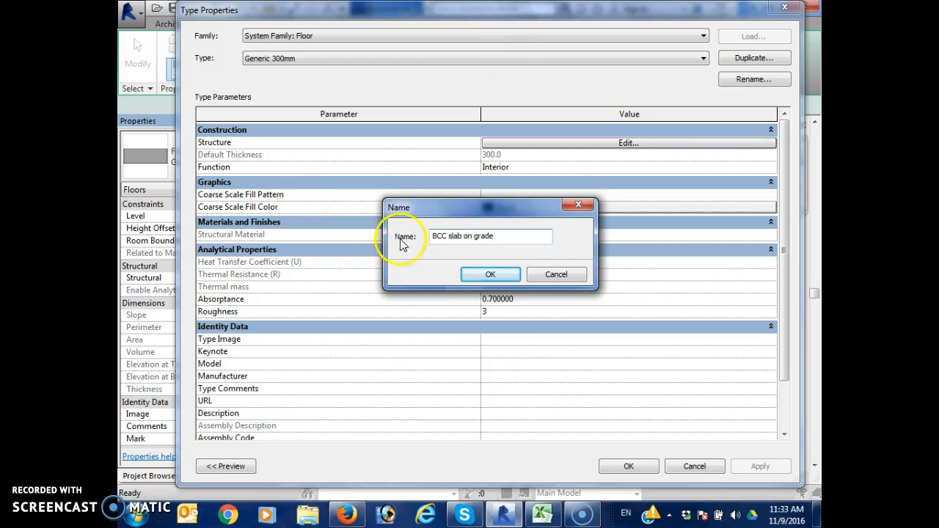
left_click(500, 275)
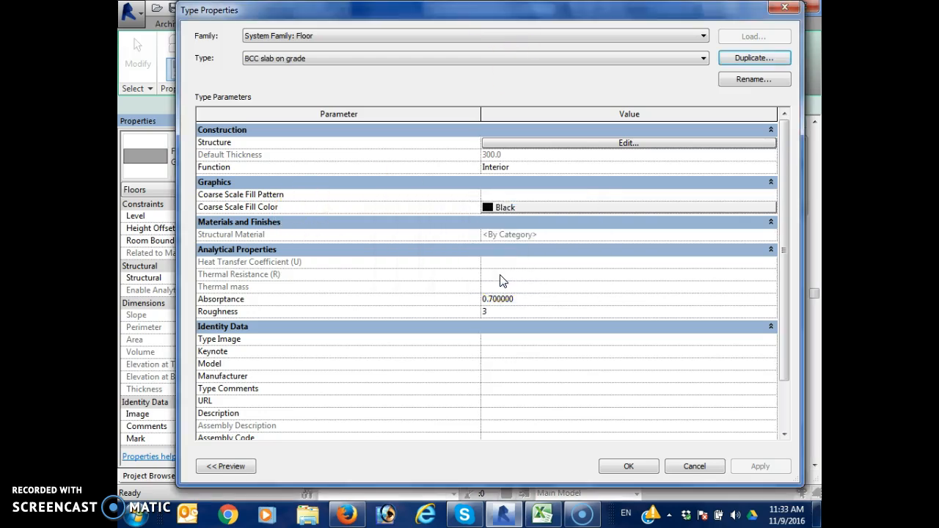
Open the BCC slab on grade type's structure for editing and insert five new layers
left_click(579, 144)
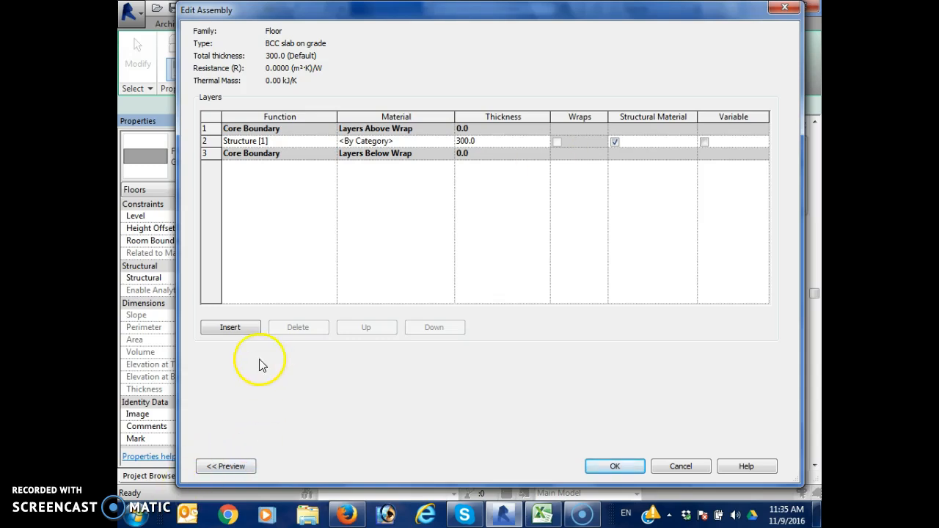
left_click(244, 328)
left_click(245, 328)
left_click(245, 328)
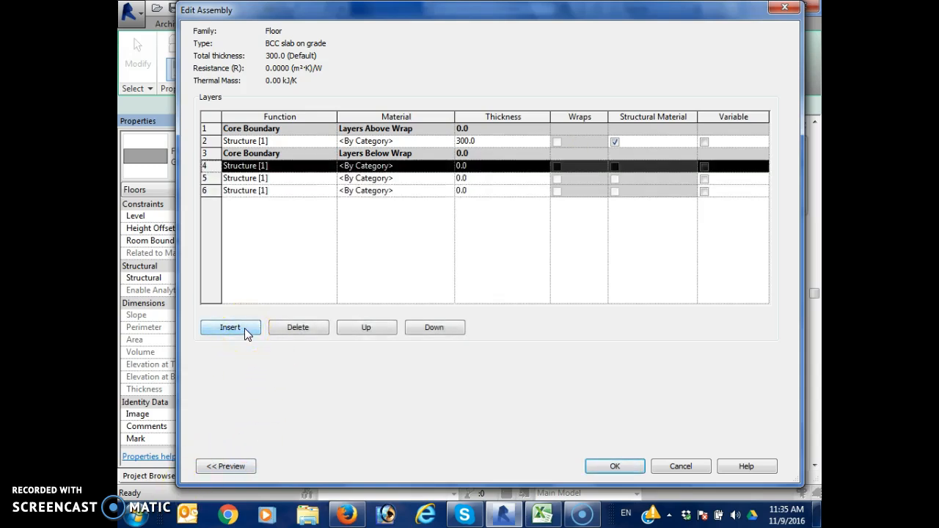
left_click(244, 328)
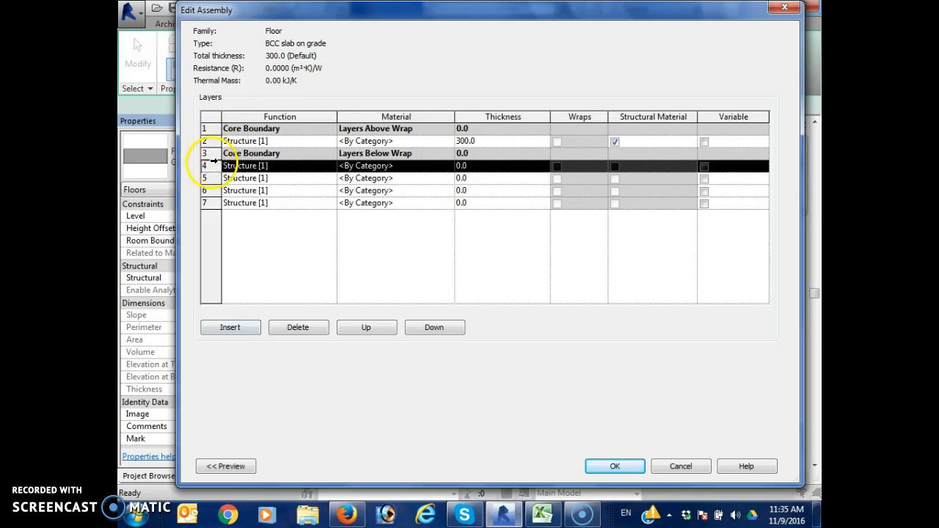
left_click(235, 327)
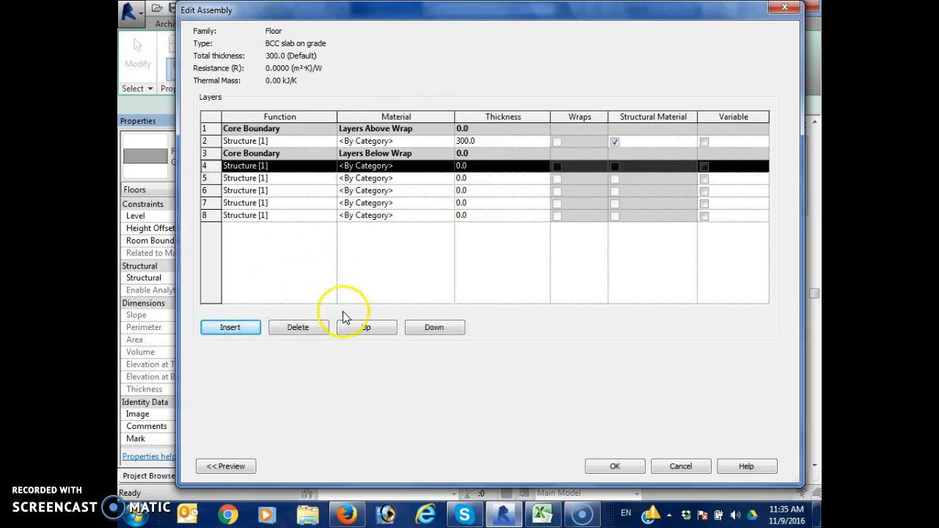
Move two of the newly inserted layers above the upper core boundary to the top of the floor assembly
left_click(364, 327)
left_click(365, 327)
left_click(362, 327)
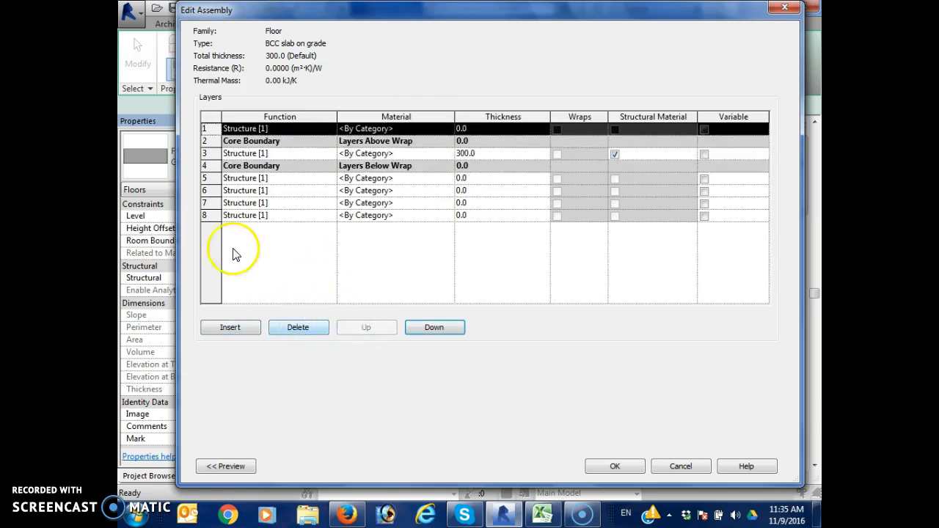
left_click(208, 215)
left_click(362, 327)
left_click(363, 327)
left_click(363, 327)
left_click(362, 327)
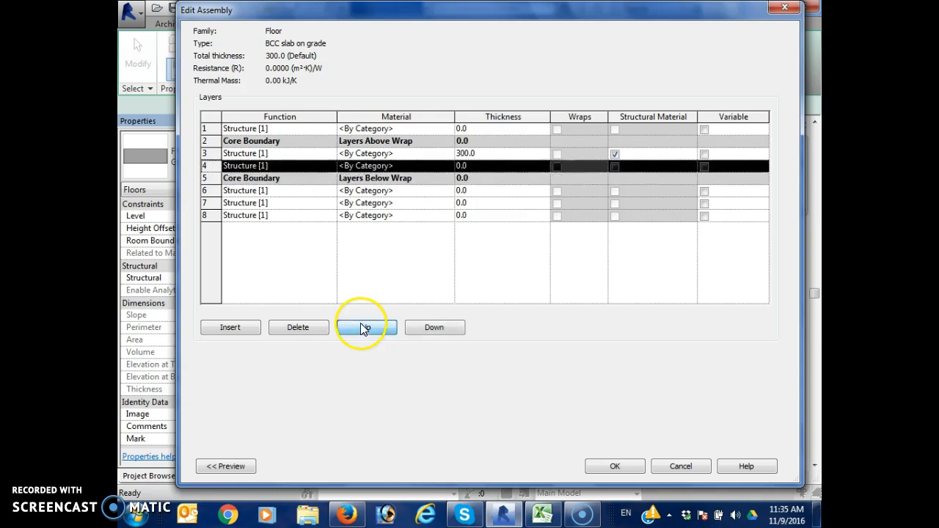
left_click(363, 327)
left_click(362, 327)
left_click(362, 327)
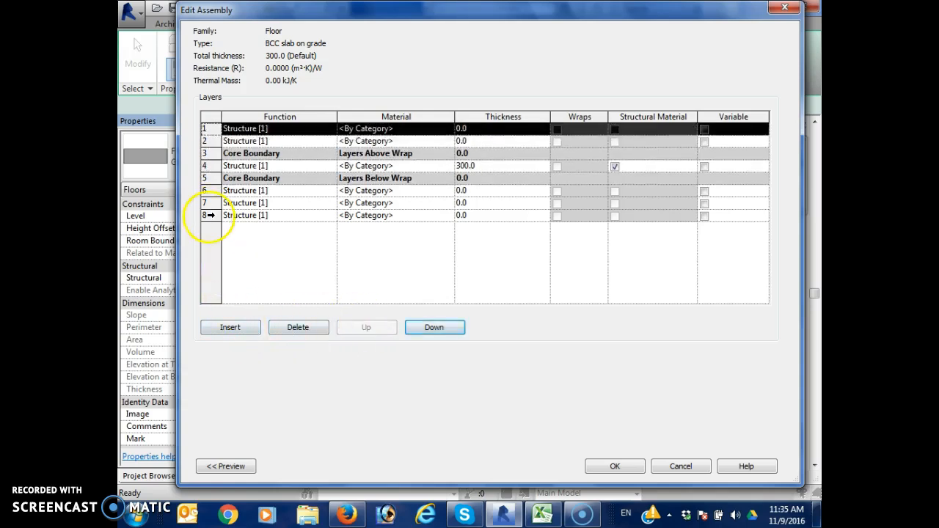
Move the lowest layer to the top of the assembly, and raise another lowest layer into the core beneath the 300 mm structural layer
left_click(208, 215)
left_click(360, 328)
left_click(360, 327)
left_click(360, 327)
left_click(360, 327)
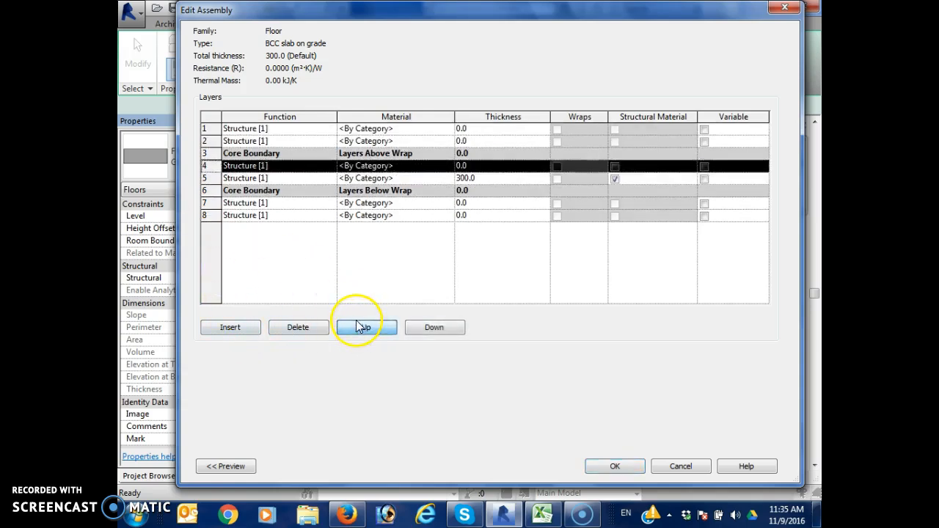
left_click(357, 327)
left_click(357, 327)
left_click(357, 326)
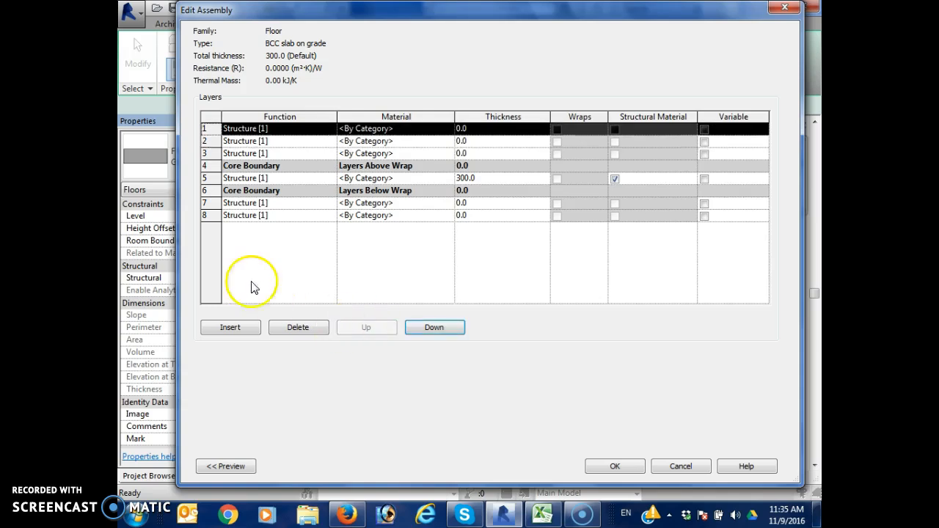
left_click(208, 215)
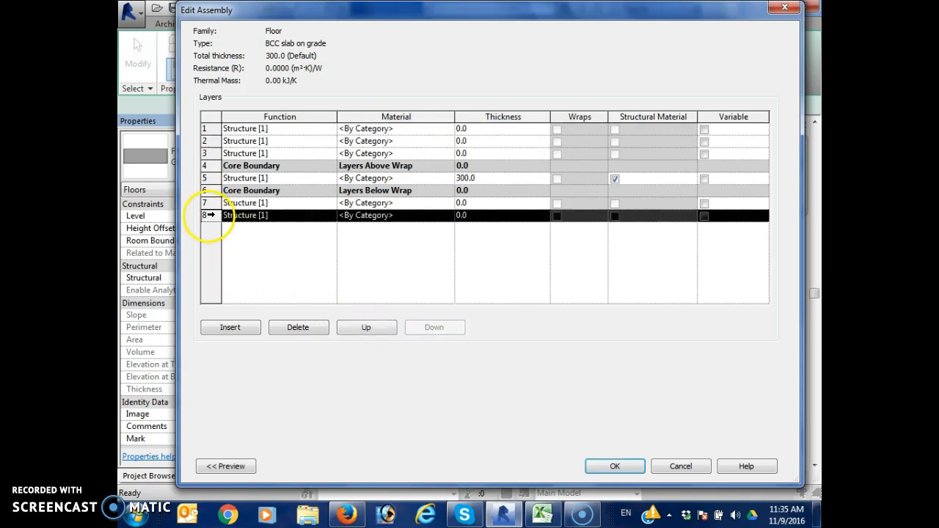
left_click(356, 326)
left_click(356, 326)
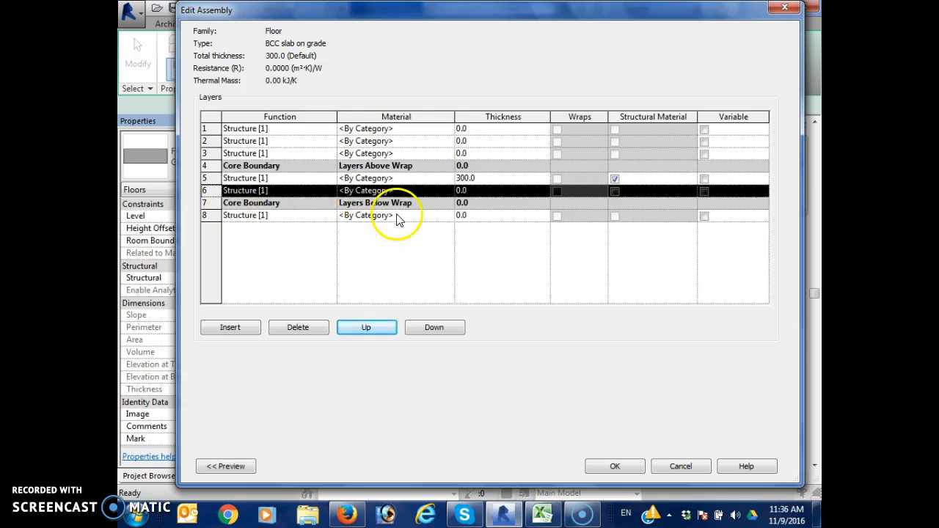
Search the materials for "concre" and assign Concrete, Cast-in-Place gray to the lowest floor layer
left_click(449, 217)
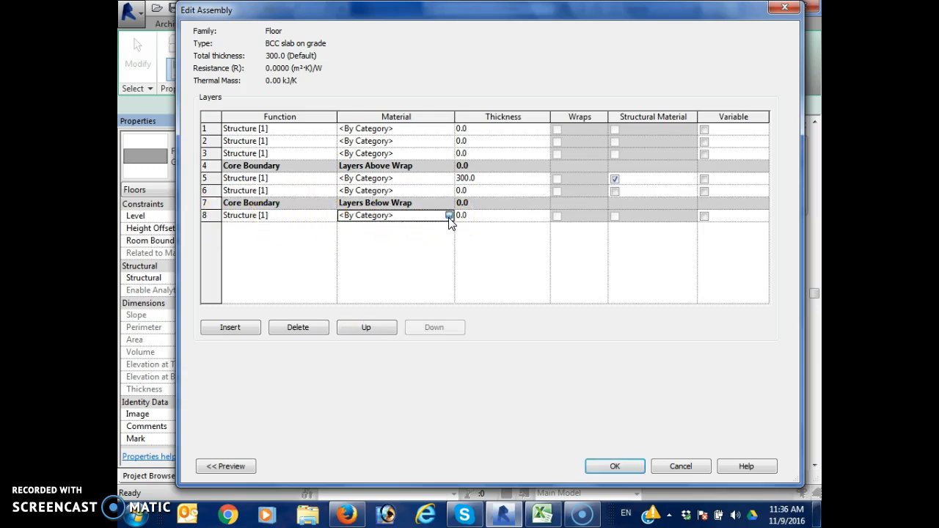
left_click(449, 216)
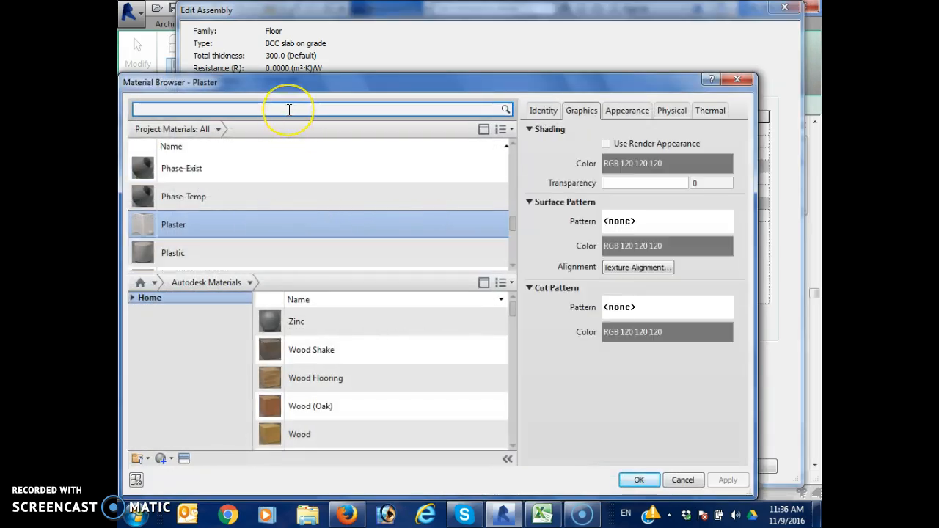
type("concre")
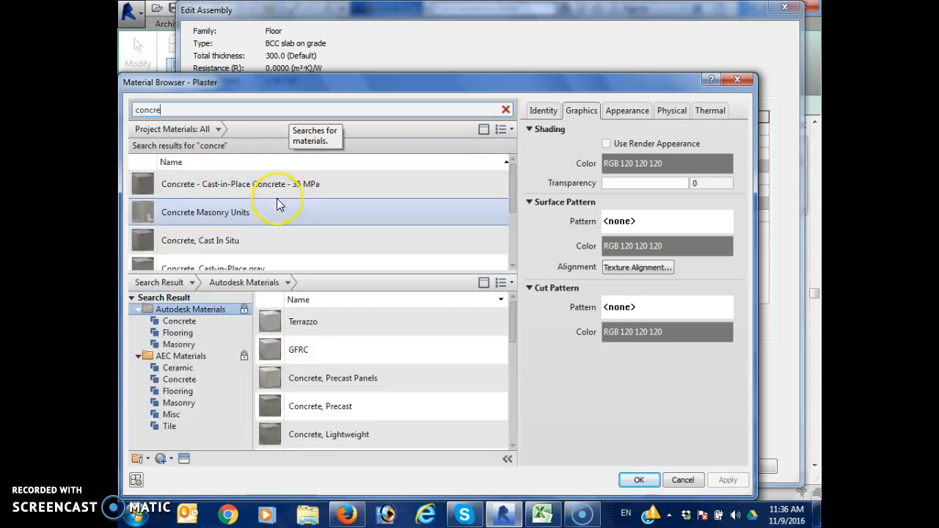
left_click(513, 267)
double_click(508, 267)
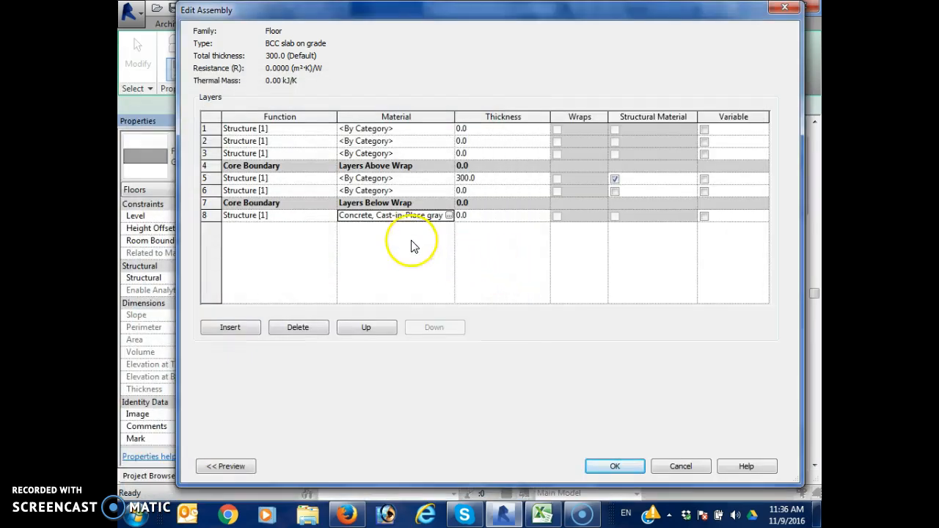
Search the materials for "concrete" and duplicate Concrete, Sand/Cement Screed under the name "Ordinary Concrete"
left_click(447, 216)
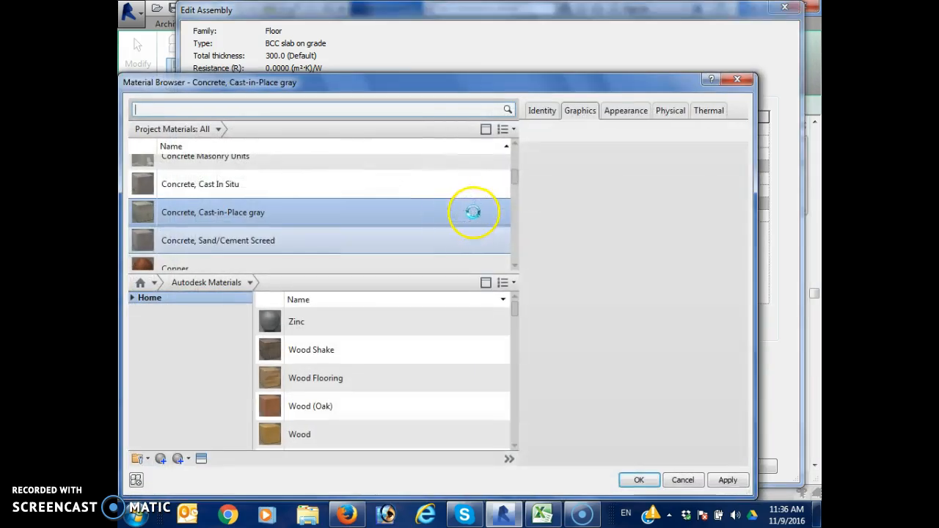
left_click(304, 109)
type("concrete")
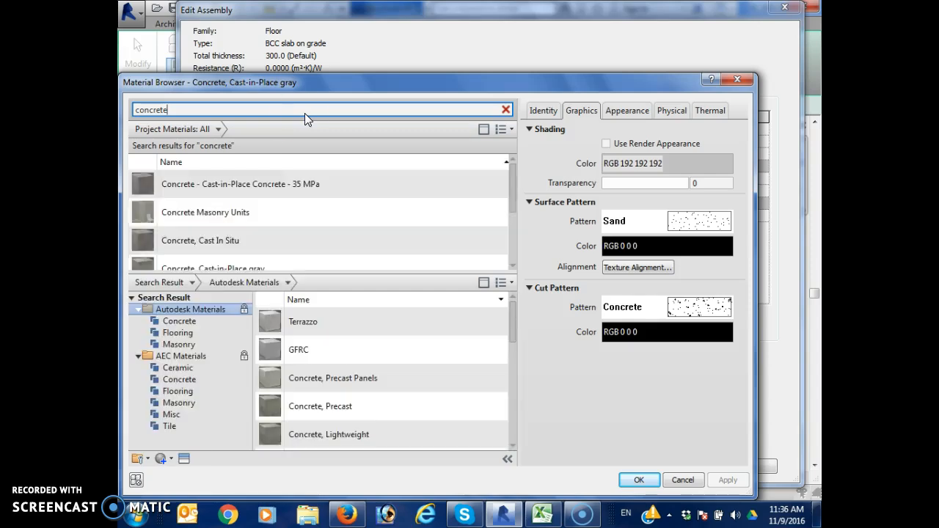
left_click_drag(514, 184, 506, 203)
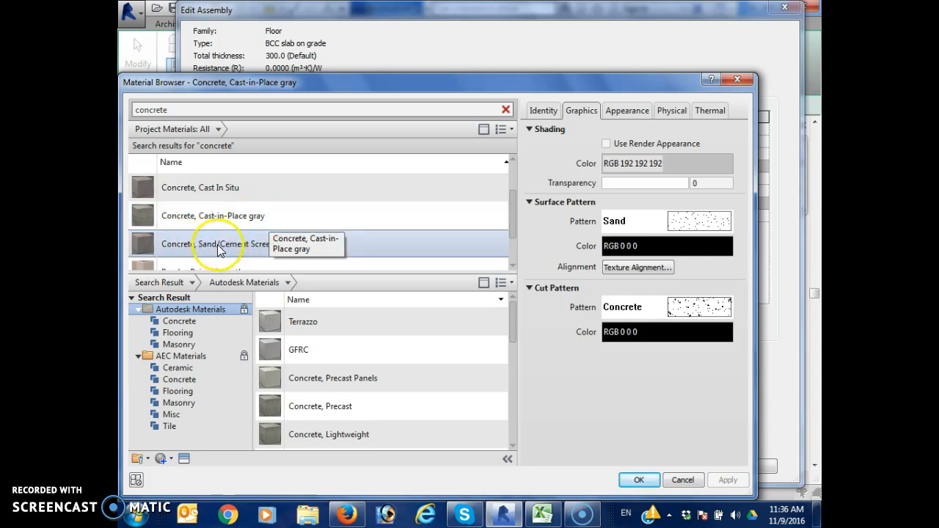
left_click(250, 196)
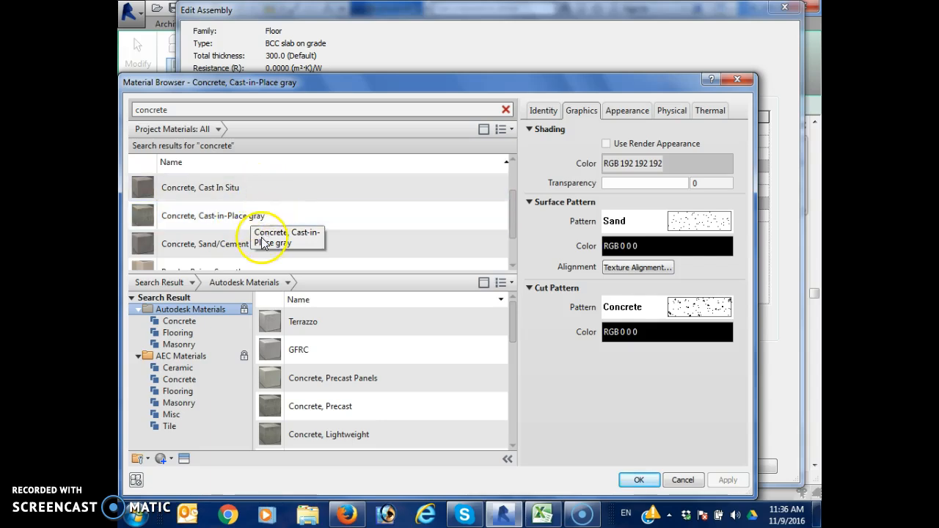
left_click(248, 242)
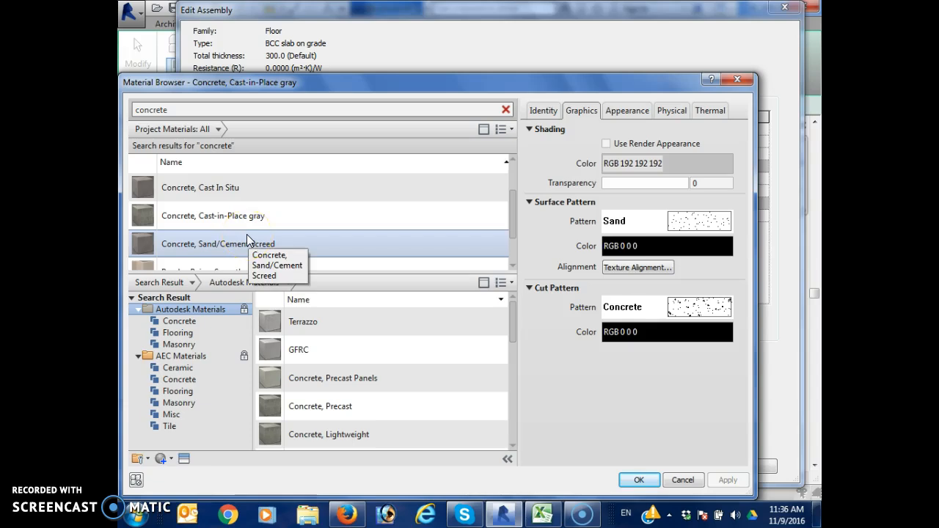
left_click(248, 242)
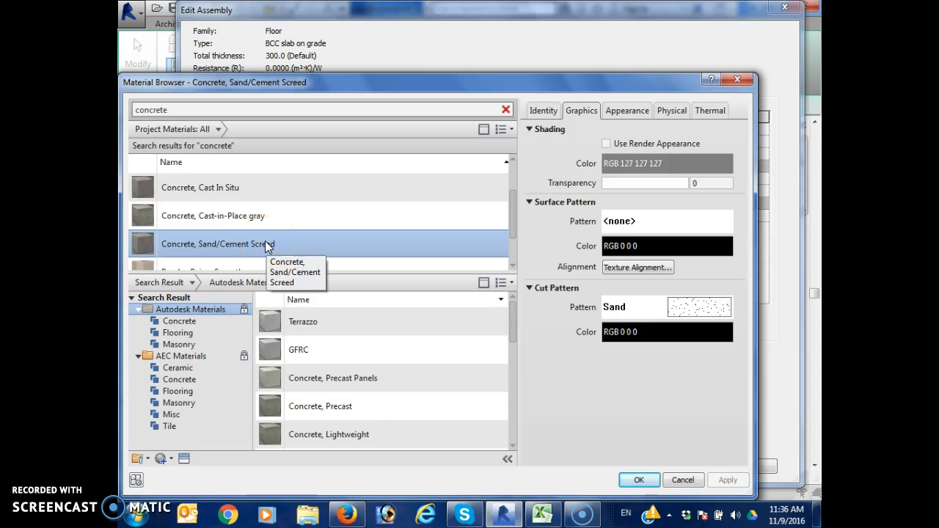
left_click_drag(245, 241, 240, 240)
right_click(250, 245)
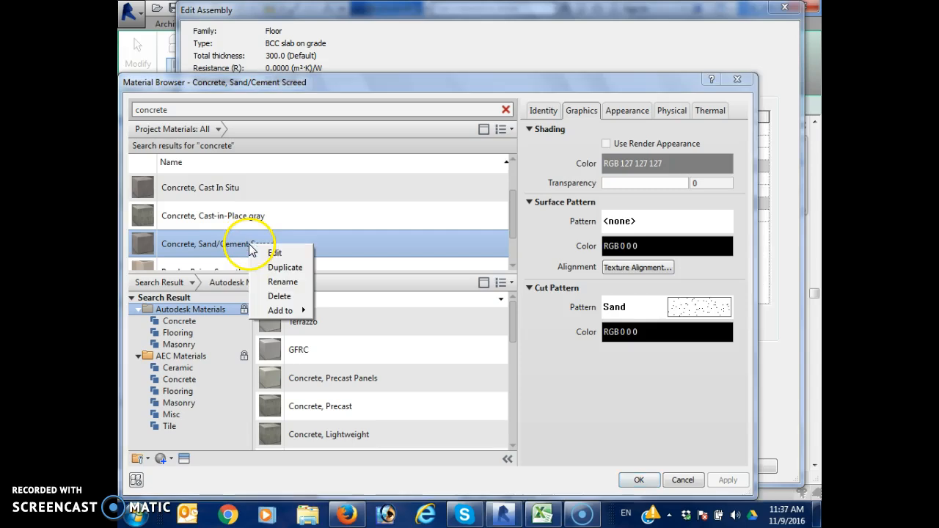
left_click(285, 268)
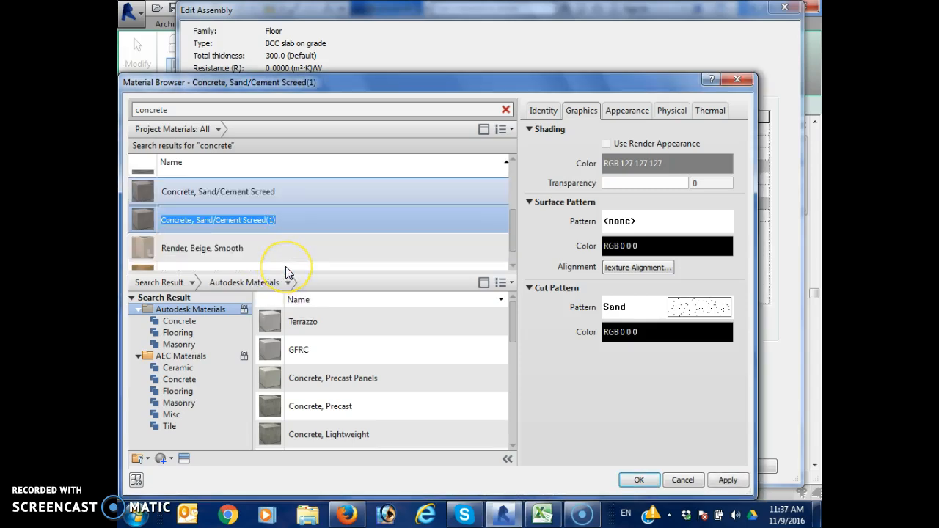
type("Ordina")
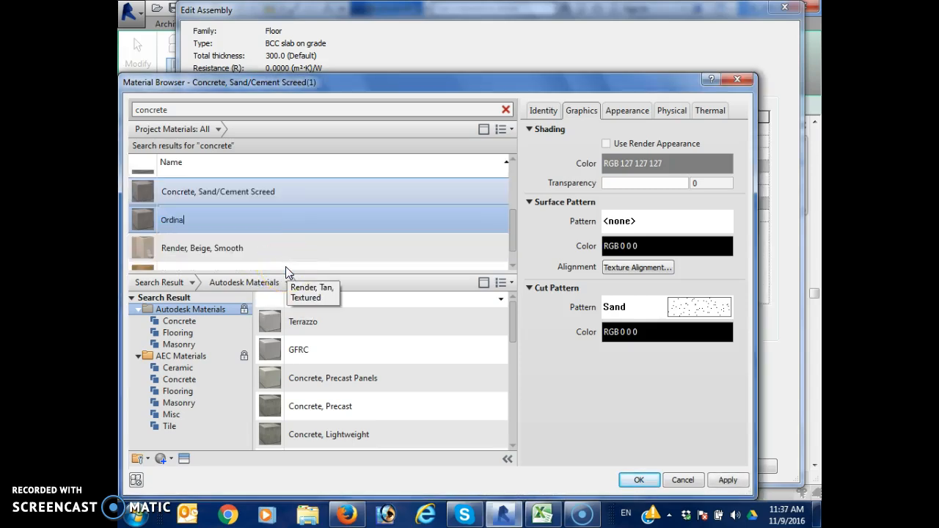
type("ry Concrete")
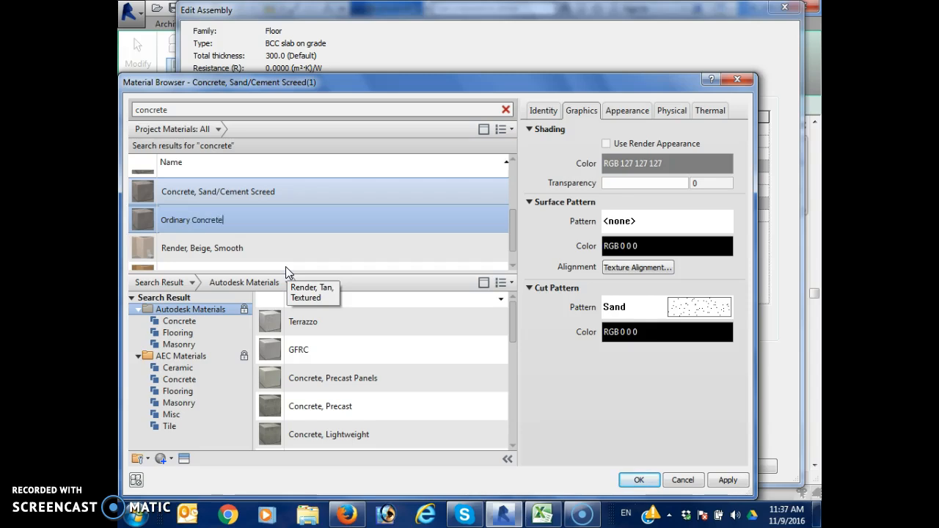
Assign the Ordinary Concrete material to the lowest floor layer and set that layer's thickness to 10 mm
left_click(627, 111)
left_click(671, 112)
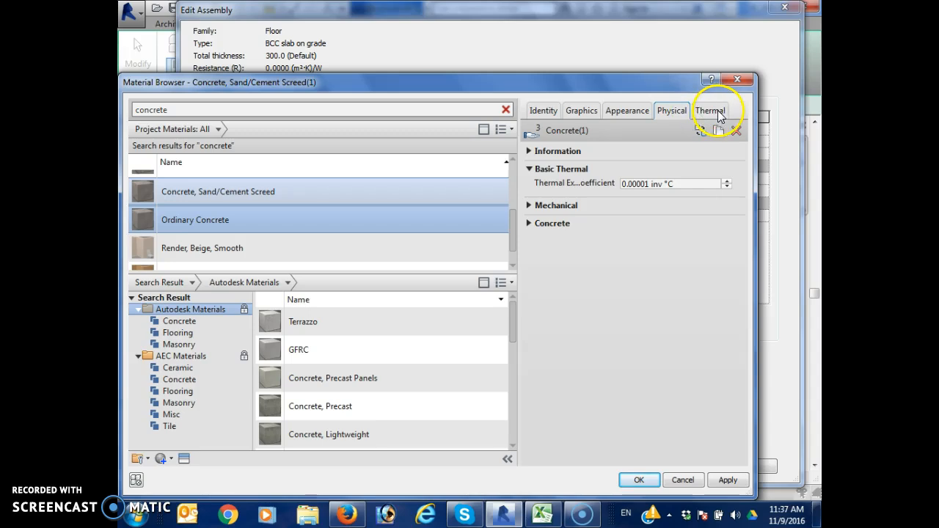
left_click(711, 111)
left_click(632, 110)
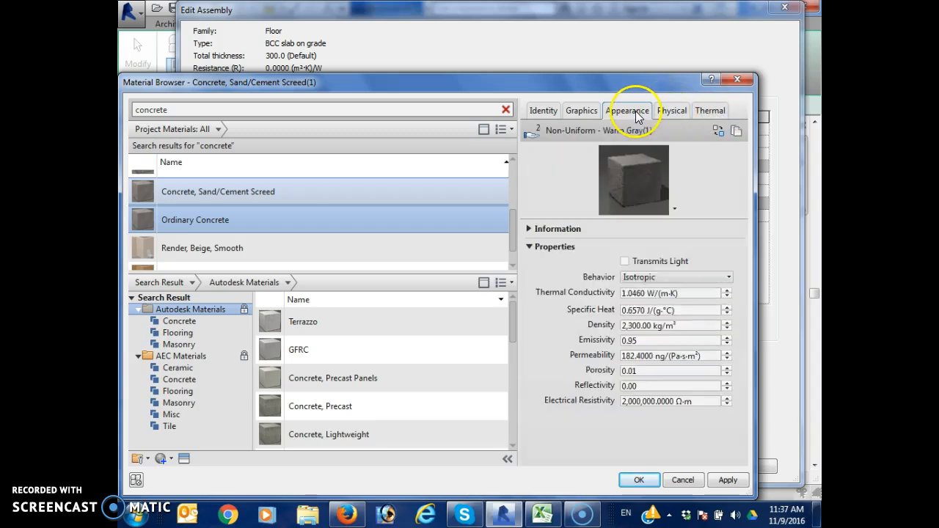
left_click(587, 111)
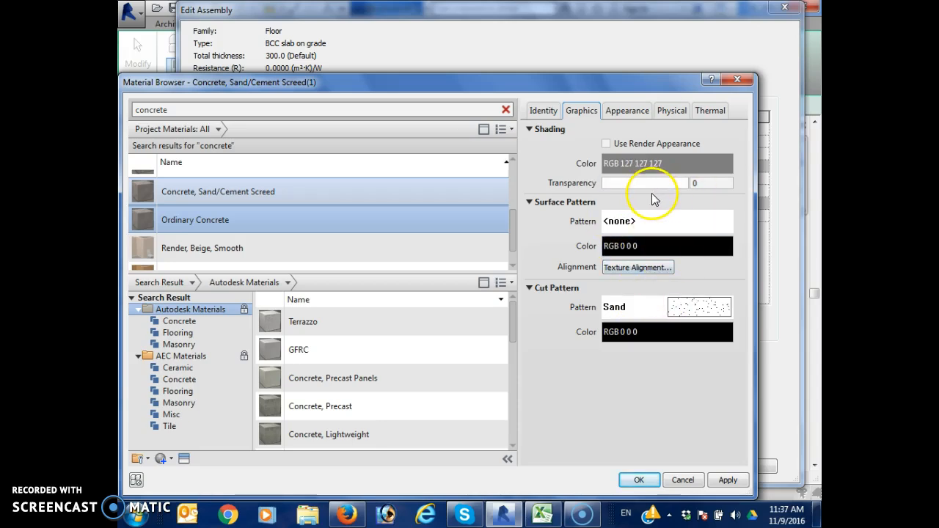
left_click(270, 232)
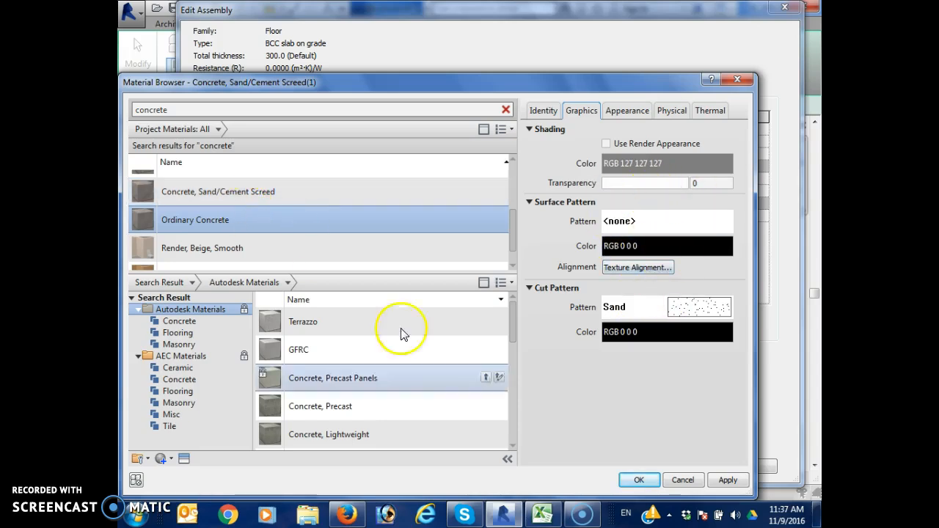
left_click(644, 481)
left_click(481, 215)
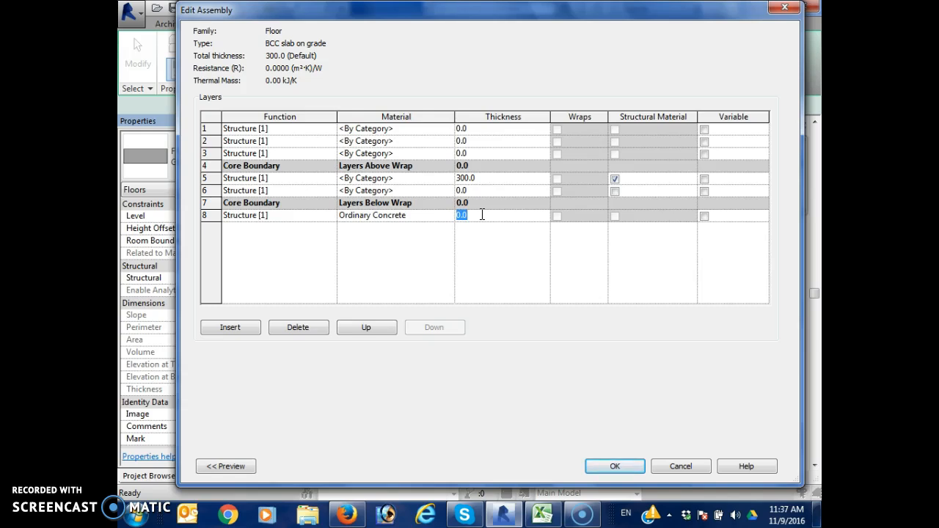
type("10")
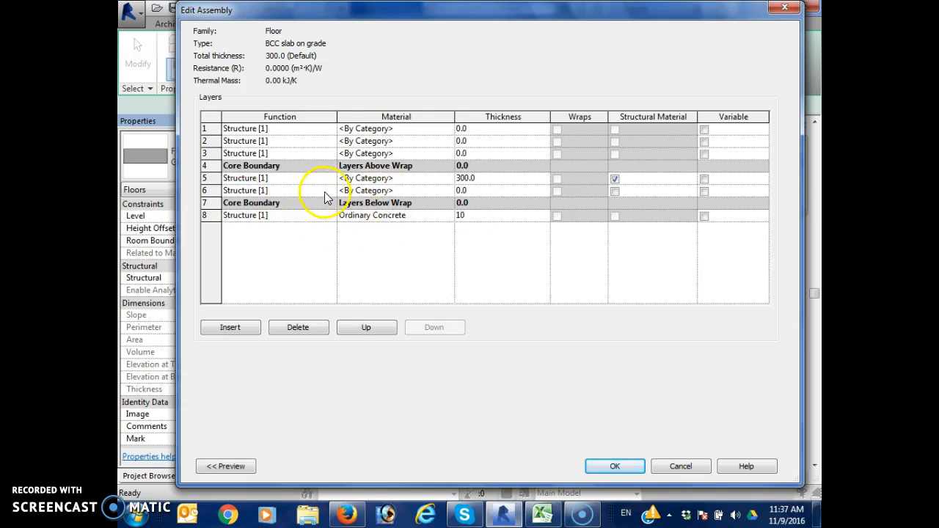
Move the Ordinary Concrete layer up into the core, directly above the lower core boundary
left_click(211, 215)
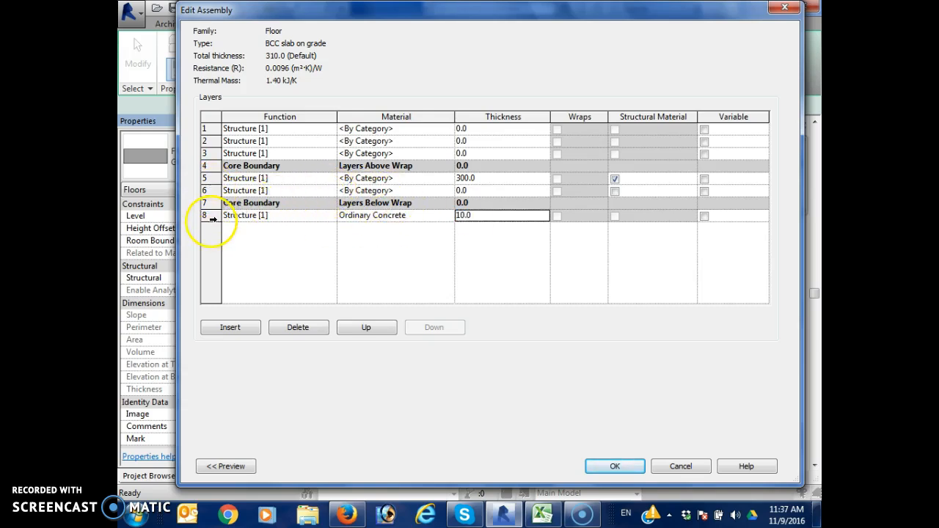
left_click(232, 328)
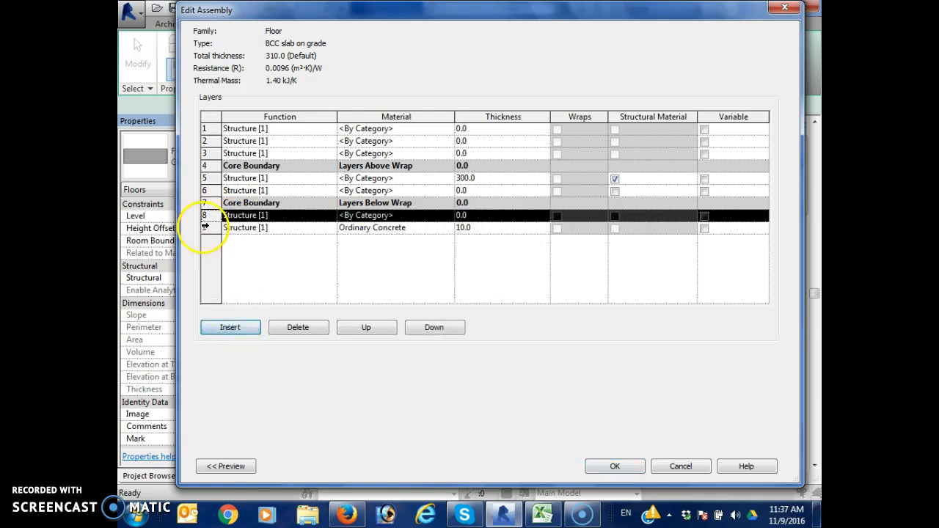
left_click(298, 327)
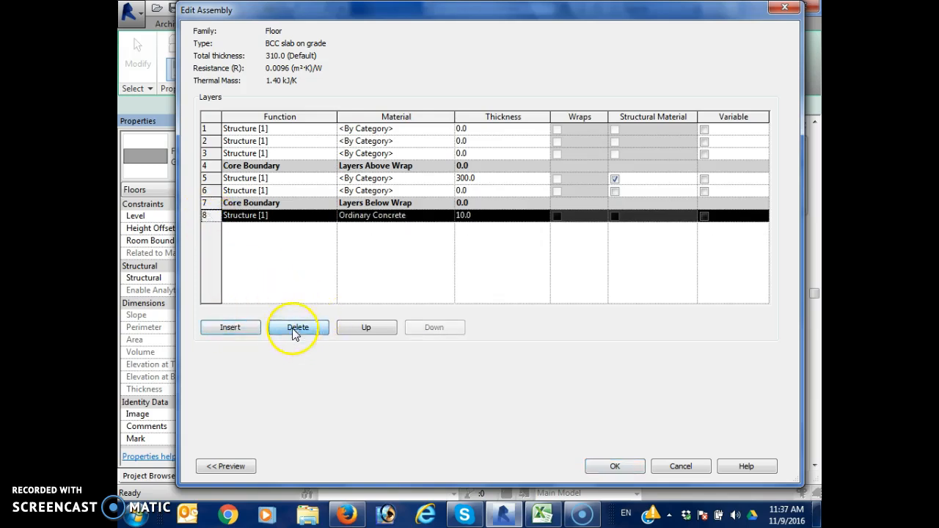
left_click(353, 330)
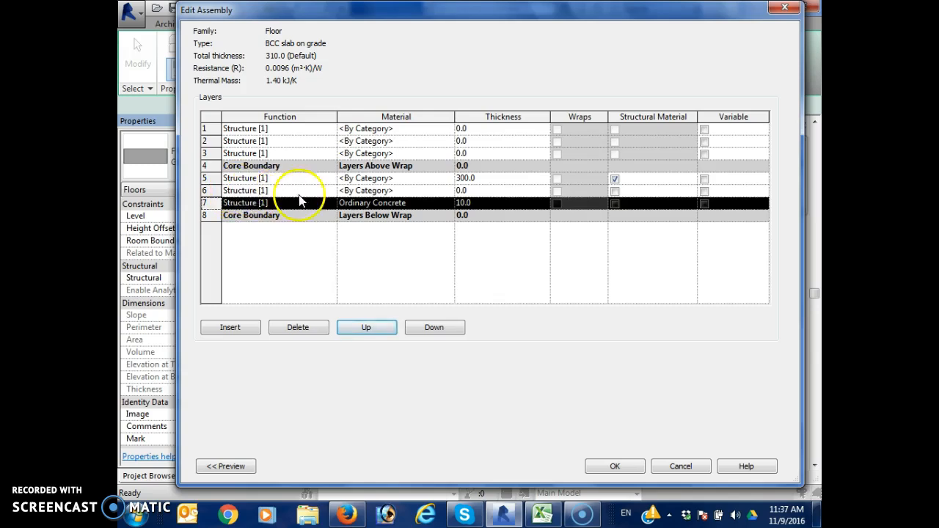
Set the core layer beneath the 300 mm structural layer to the Membrane Layer function with the Damp-proofing material
left_click(331, 190)
left_click(330, 191)
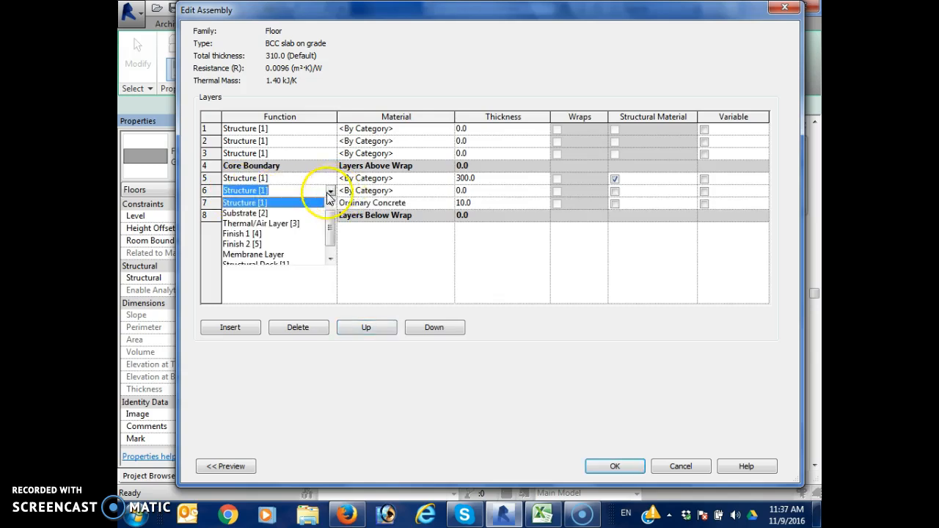
scroll(290, 238, "down", 1)
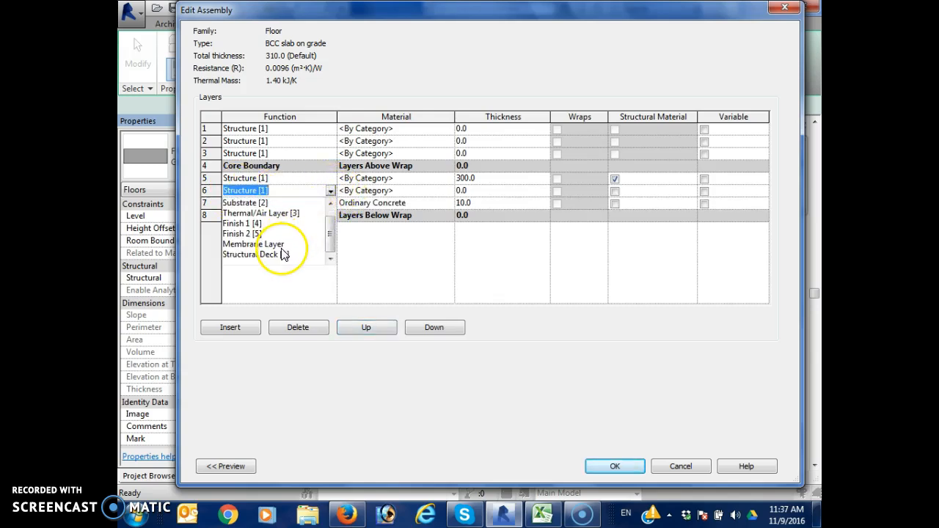
left_click(286, 245)
left_click(446, 191)
left_click(333, 109)
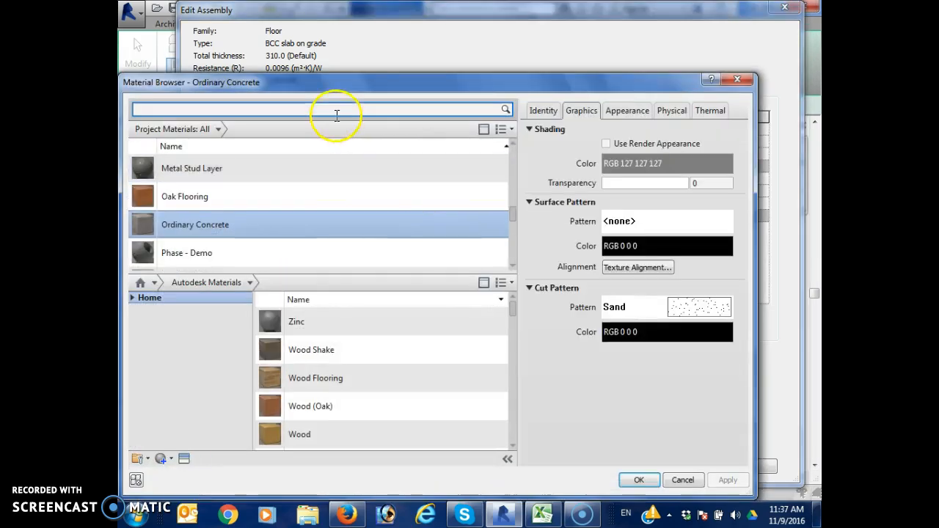
type("dam")
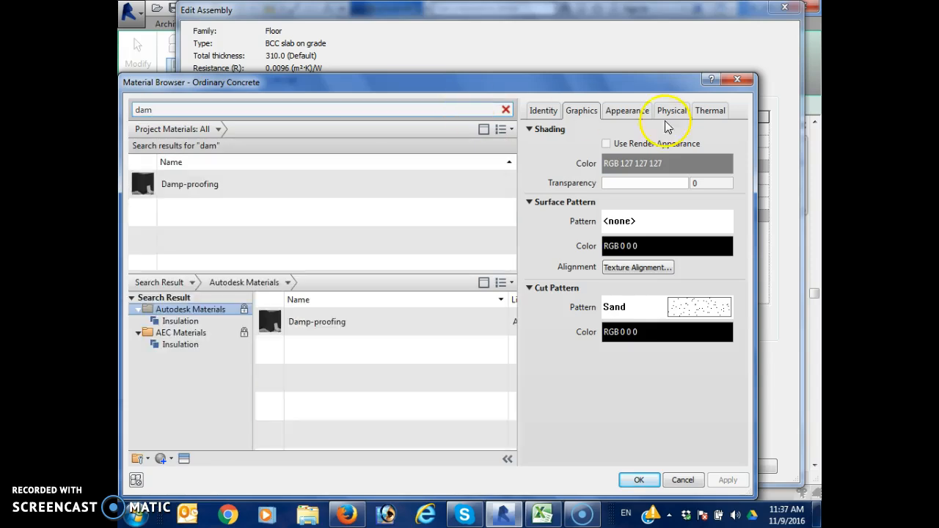
left_click(432, 184)
left_click(633, 479)
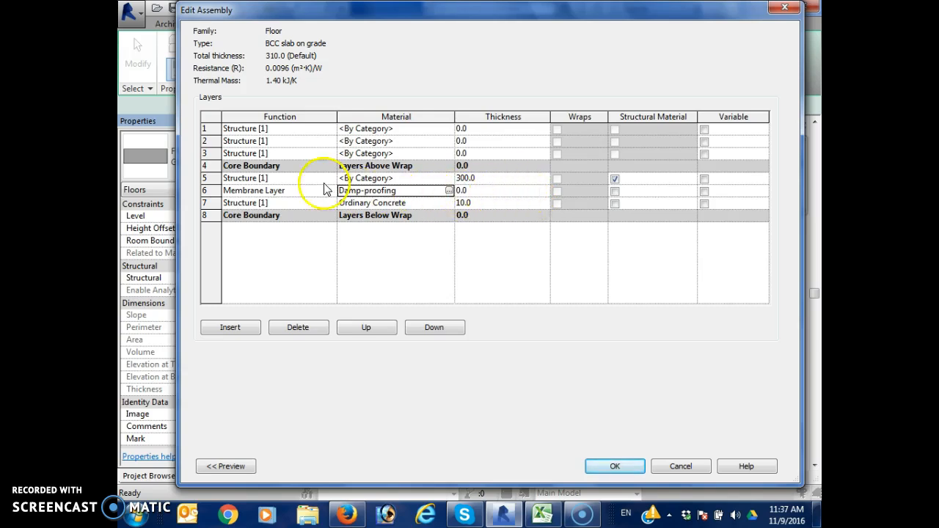
Search the materials for "concrete" and assign Ordinary Concrete to the 300 mm structural layer
left_click(440, 178)
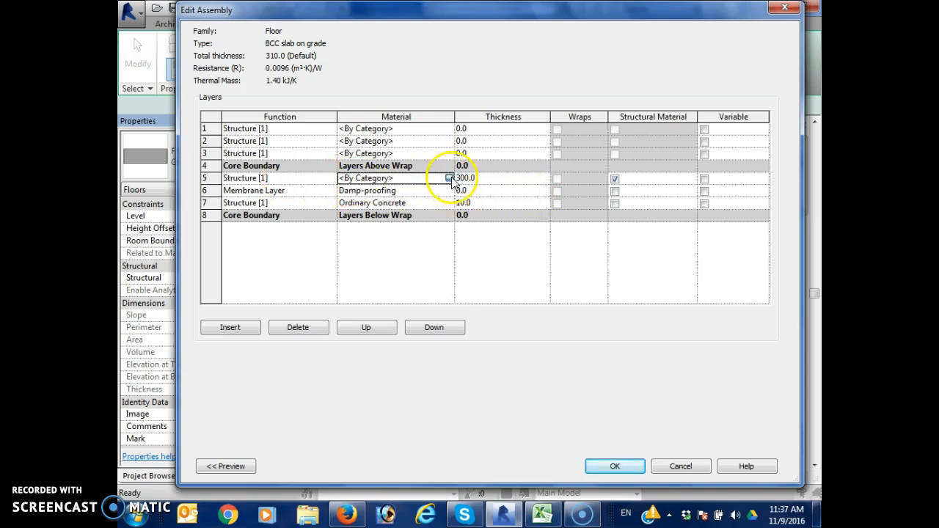
left_click(448, 178)
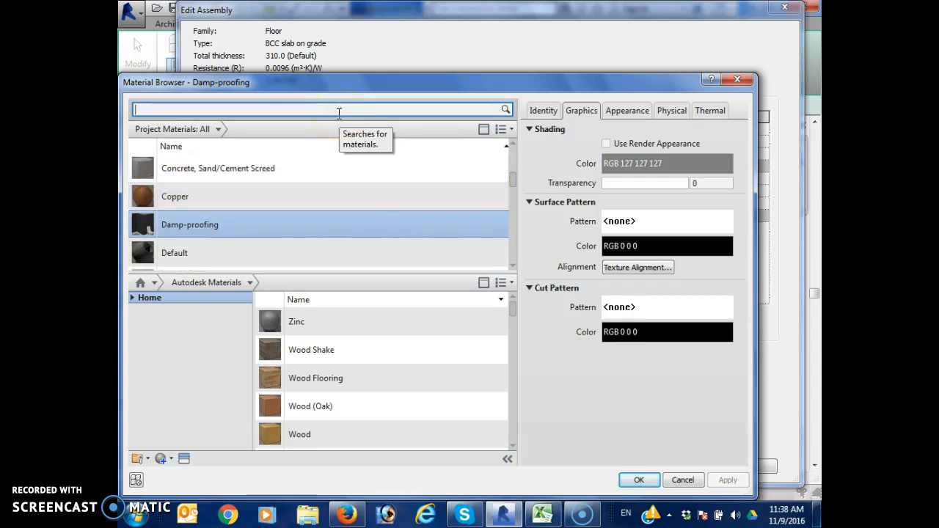
type("co")
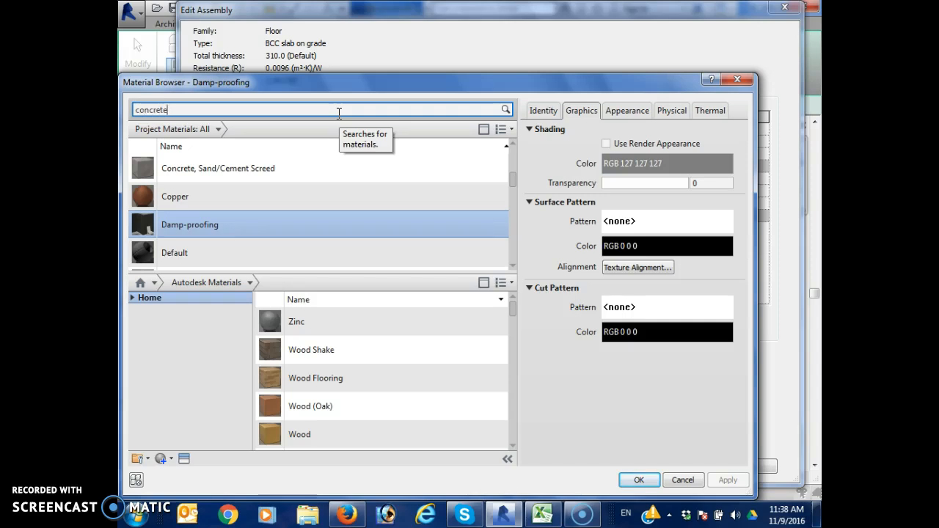
type("ncrete")
key("Return")
left_click(388, 241)
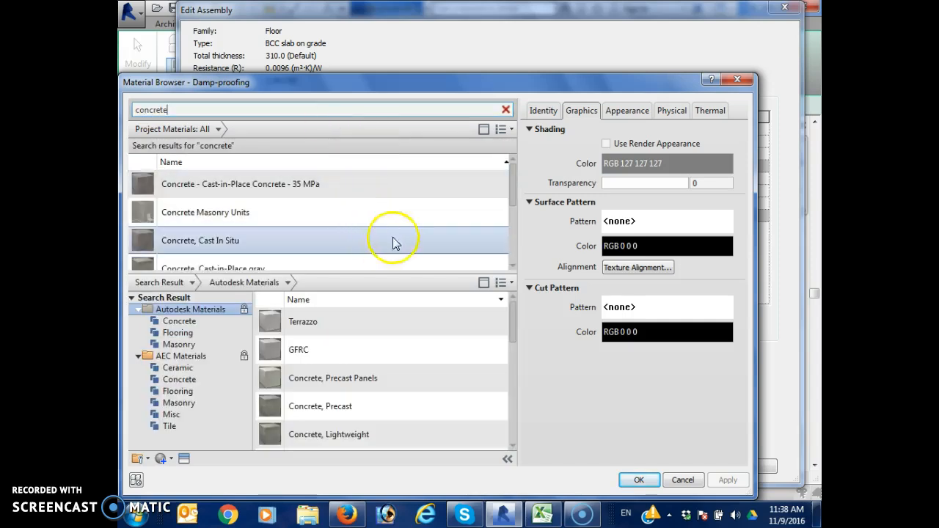
left_click(514, 264)
left_click(514, 265)
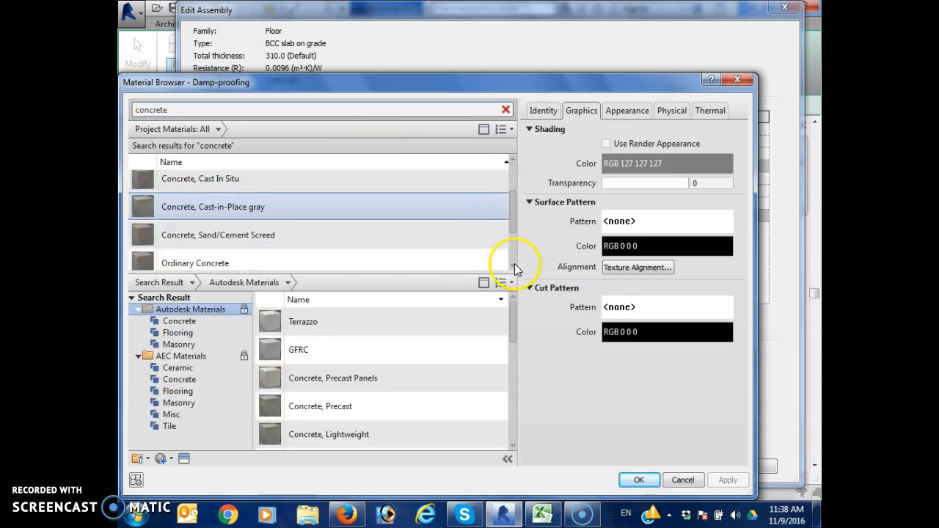
left_click(444, 257)
left_click(634, 479)
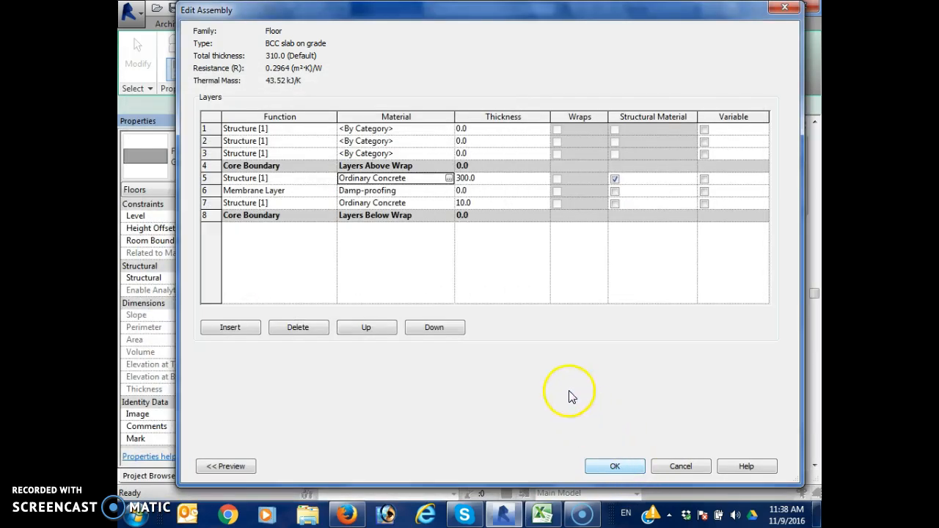
Set the thickness of the structural Ordinary Concrete layer directly below the upper core boundary to 15 mm
left_click(487, 178)
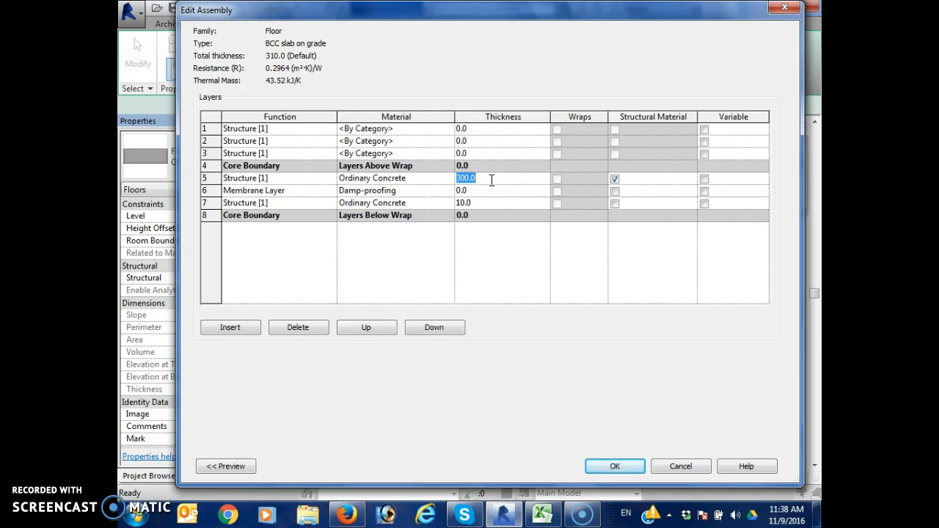
type("15")
left_click(490, 158)
Set the layer directly above the upper core boundary to the Substrate [2] function with the Concrete, Sand/Cement Screed material
left_click(316, 154)
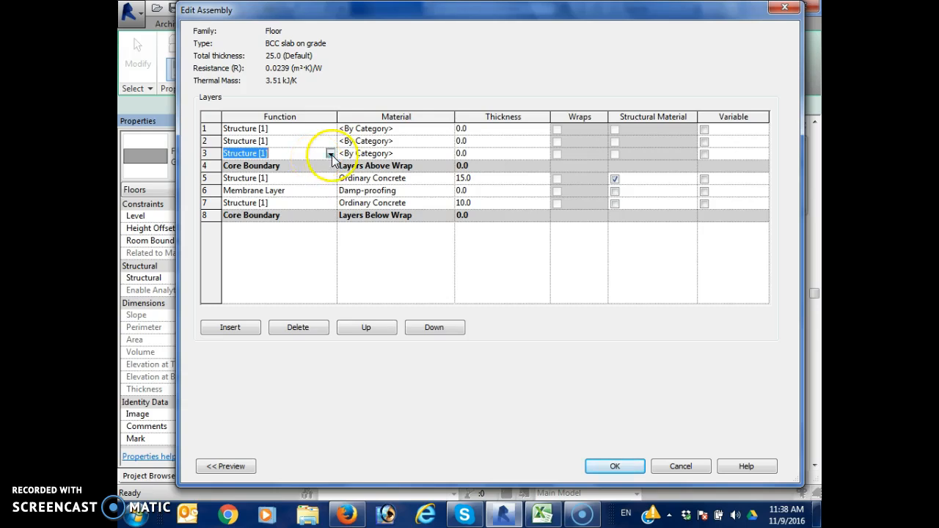
left_click(331, 155)
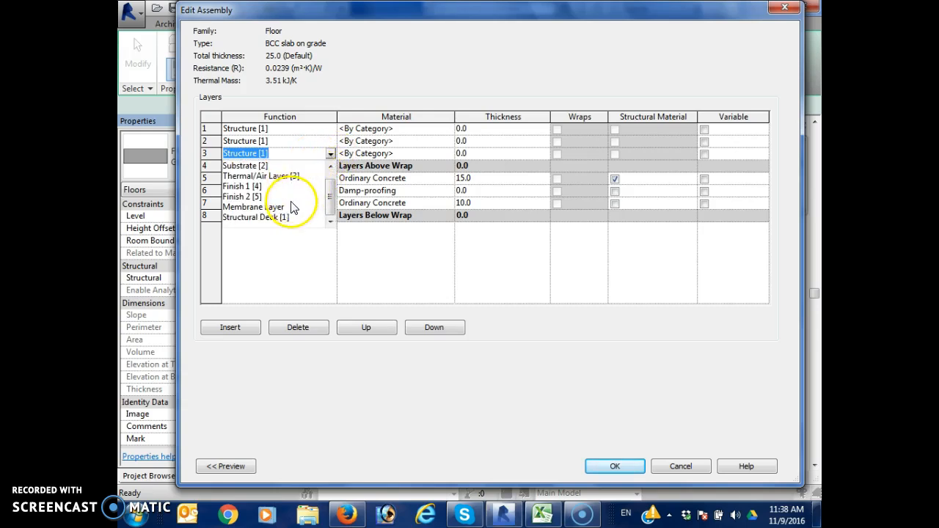
left_click(289, 177)
left_click(441, 154)
left_click(450, 153)
left_click(328, 109)
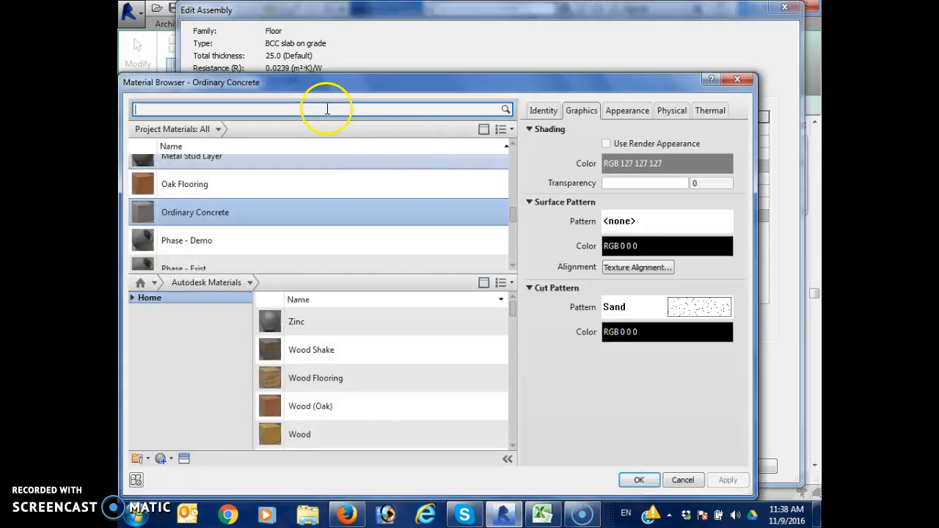
type("ceme")
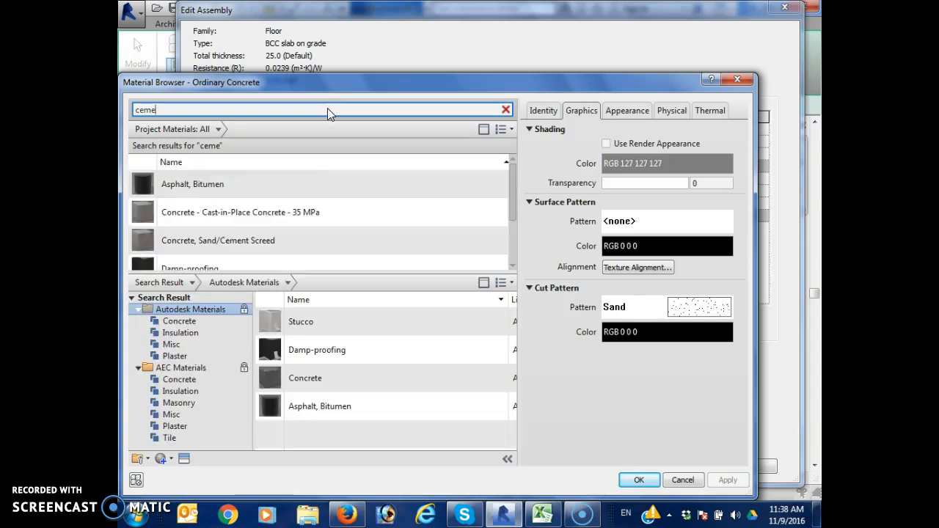
left_click(344, 234)
left_click(639, 481)
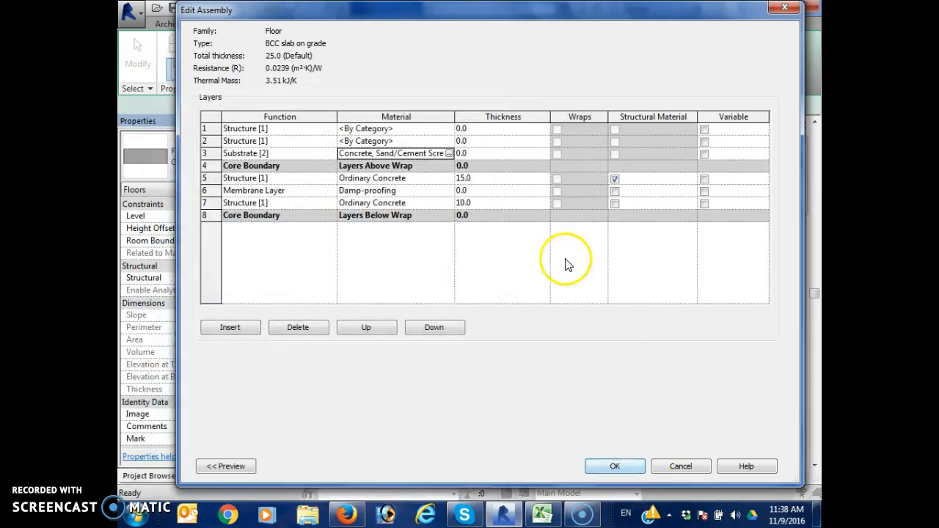
Set the thickness of the screed substrate layer directly above the core to 60 mm
left_click(486, 154)
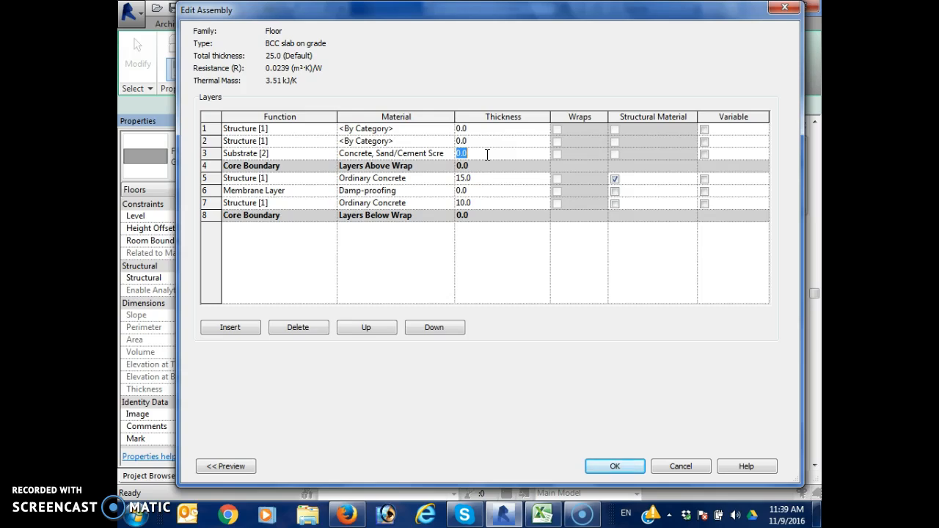
type("60")
Change the function of the second layer from the top of the floor assembly to Substrate [2]
left_click(331, 141)
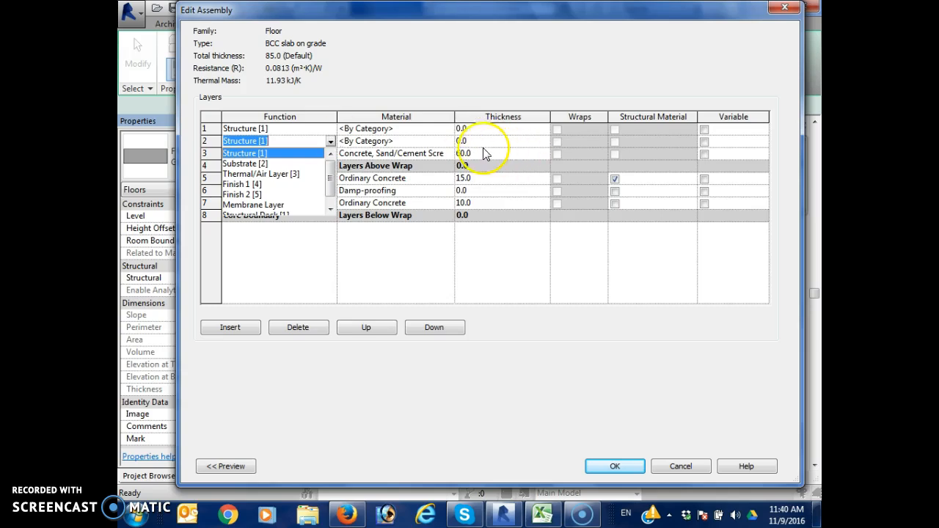
scroll(299, 203, "down", 1)
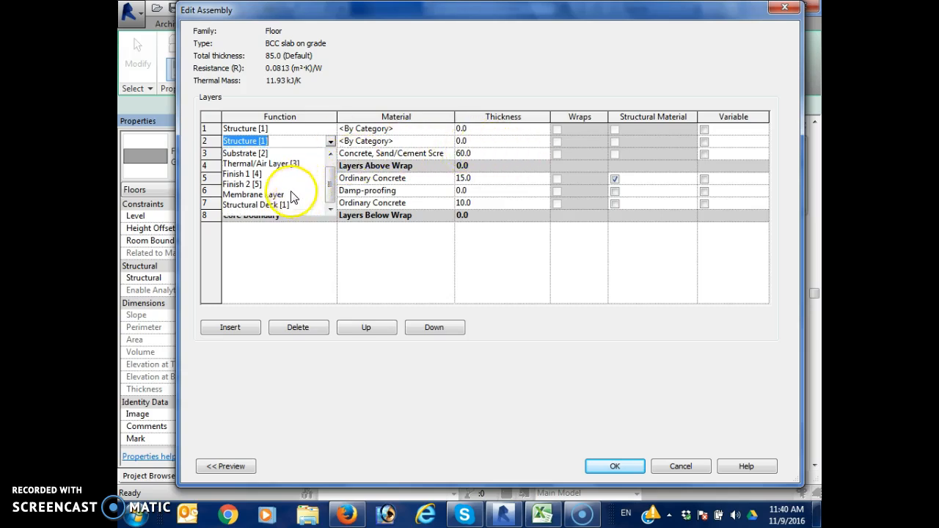
scroll(272, 184, "up", 1)
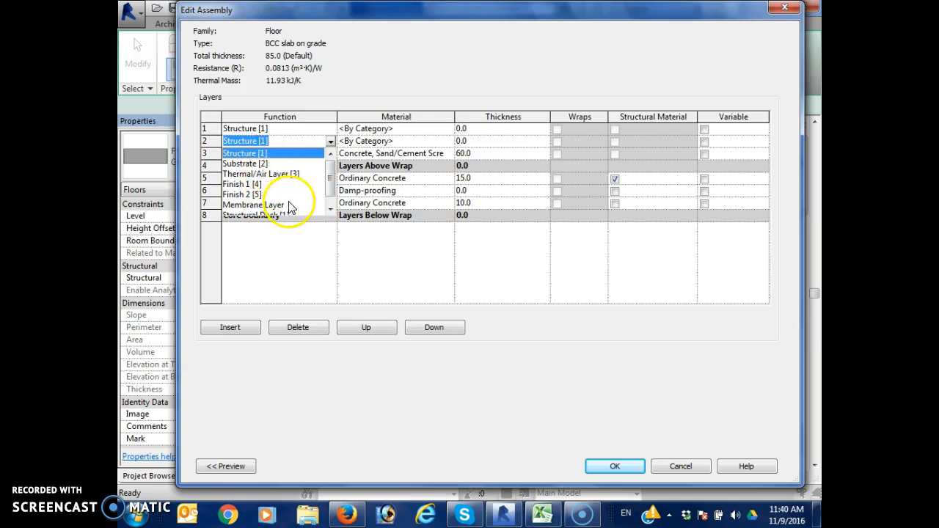
scroll(288, 208, "down", 1)
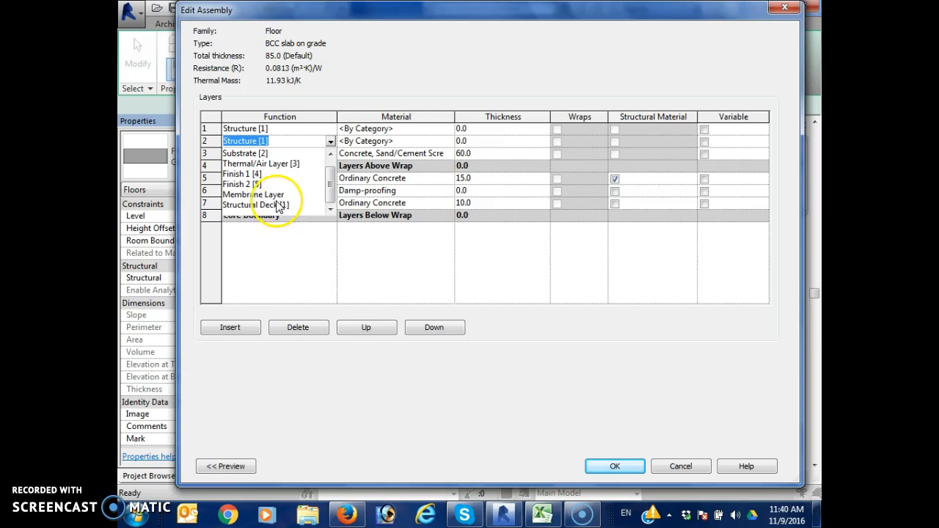
left_click(267, 155)
Search the materials for the second layer, trying "mort" and "cont" before "concrete"
left_click(449, 142)
left_click(449, 141)
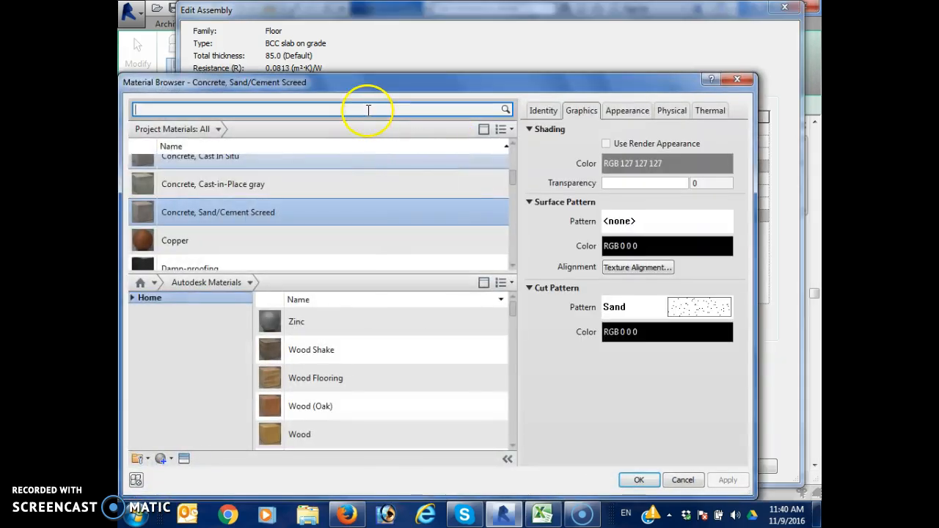
left_click(367, 110)
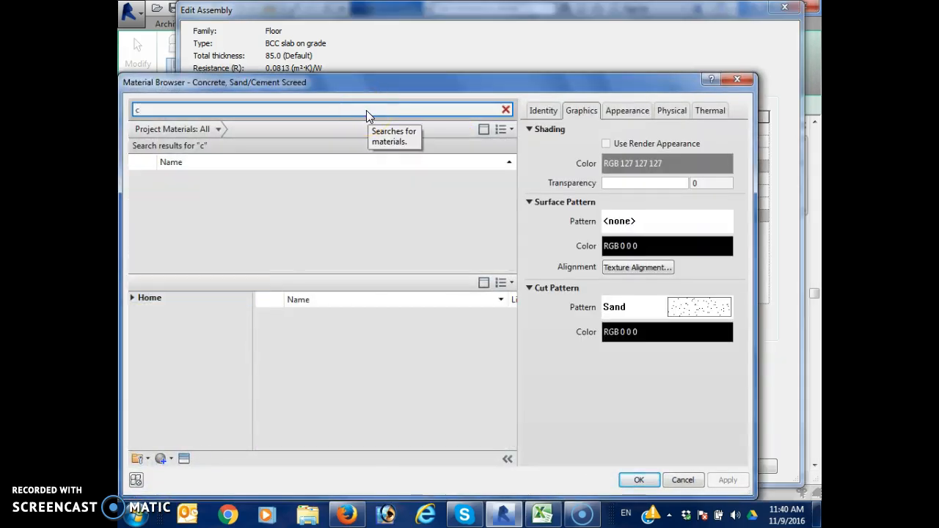
type("mort")
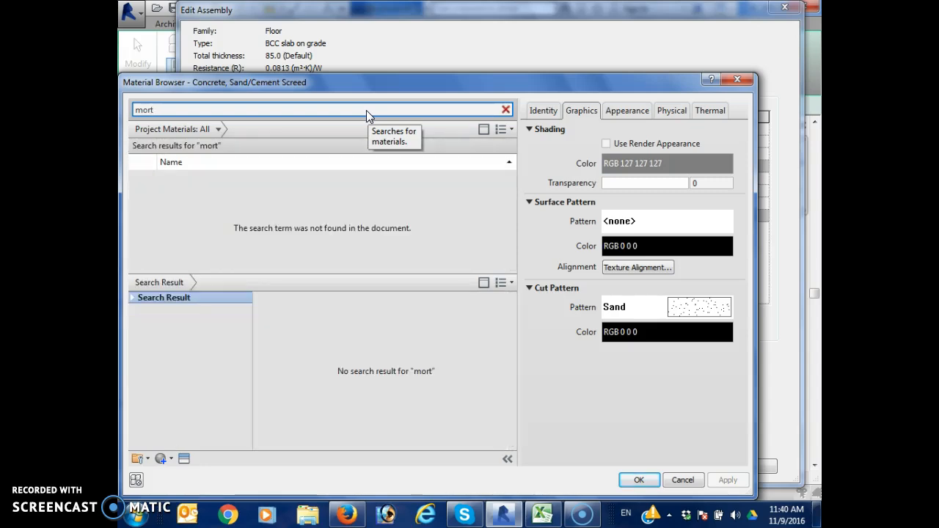
key("BackSpace")
key("BackSpace")
key("BackSpace")
key("BackSpace")
type("cont")
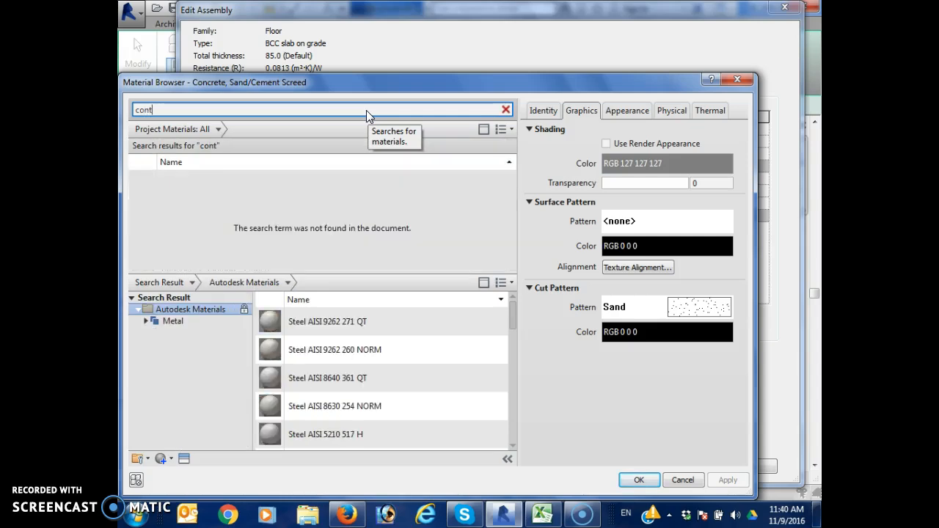
key("BackSpace")
type("crete")
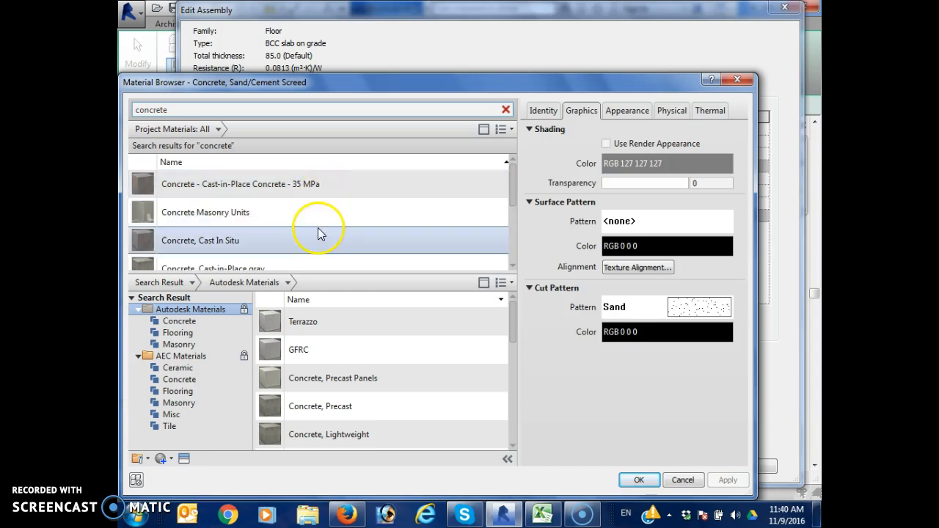
Assign Concrete, Sand/Cement Screed to the second layer and set its thickness to 30 mm
scroll(324, 254, "down", 3)
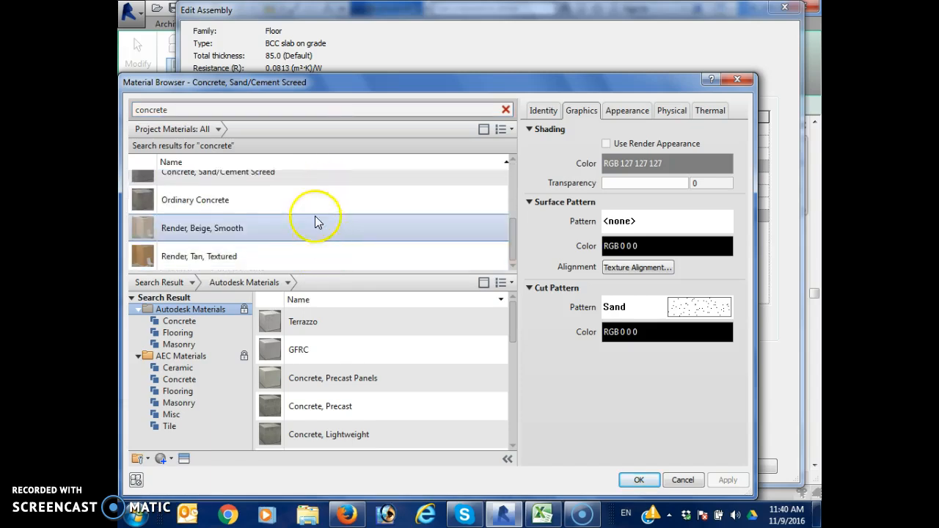
scroll(315, 220, "up", 3)
scroll(315, 224, "down", 2)
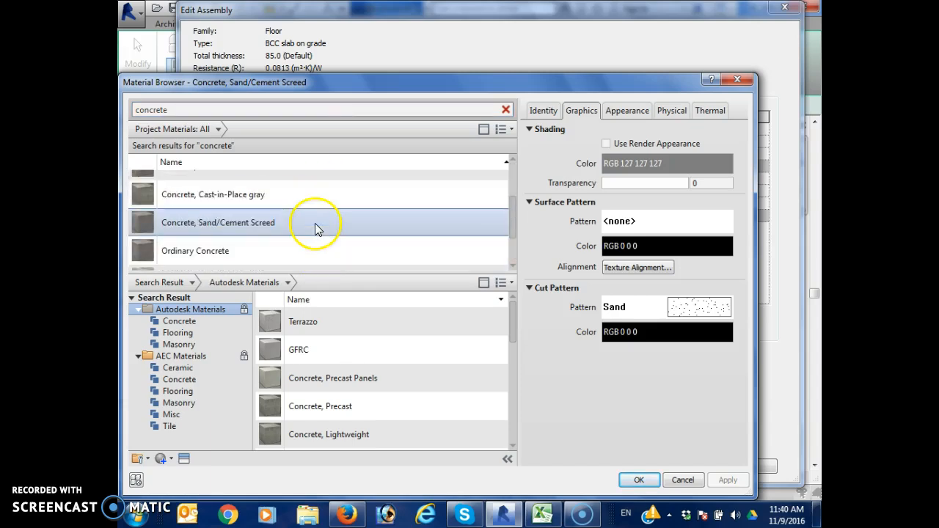
scroll(316, 242, "down", 2)
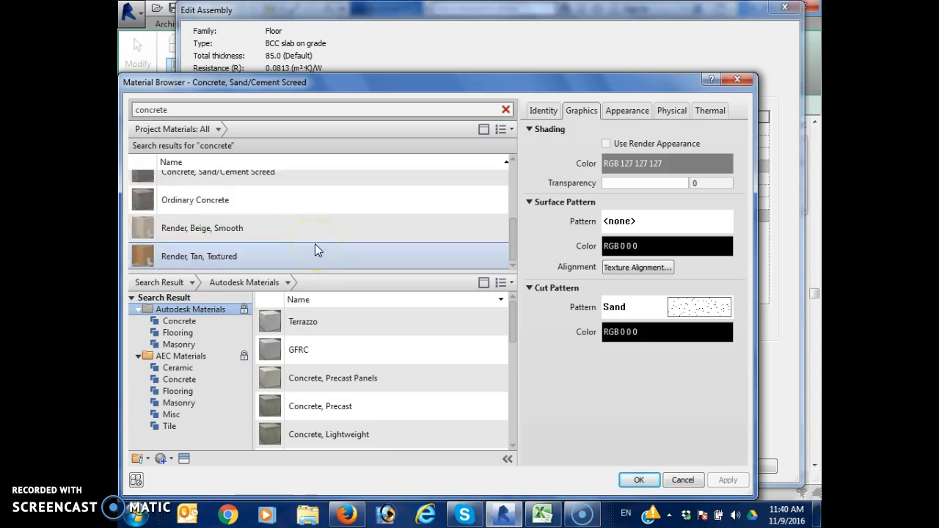
scroll(294, 198, "up", 5)
scroll(300, 220, "down", 3)
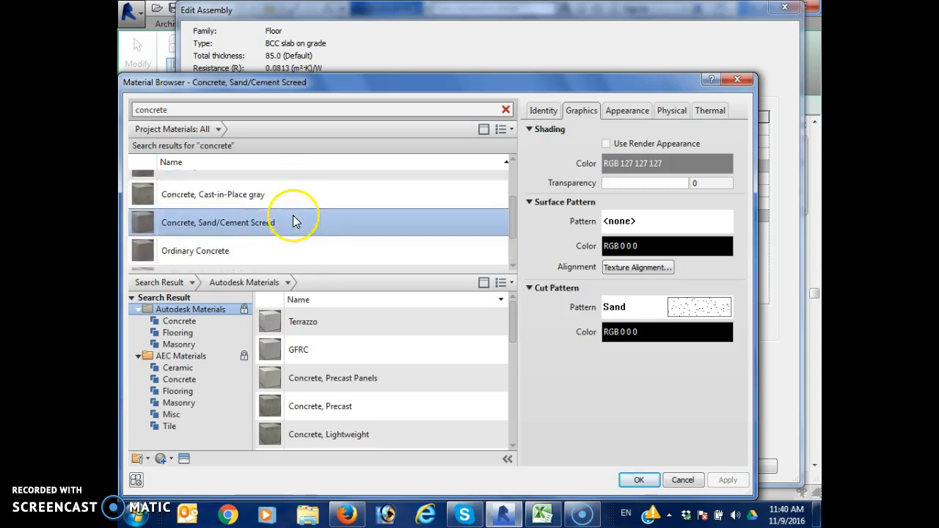
left_click(631, 480)
left_click(473, 141)
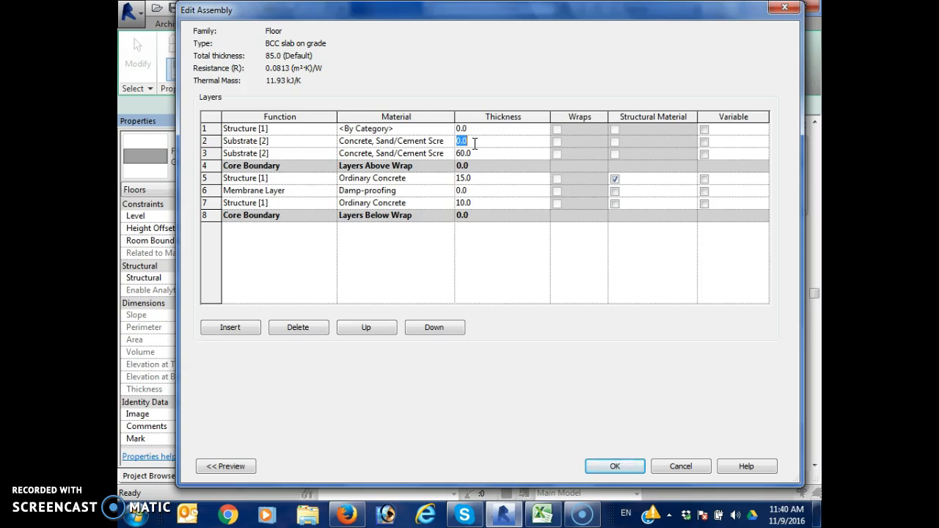
type("30")
Change the function of the topmost floor layer to Finish 1 [4]
left_click(329, 130)
left_click(330, 130)
left_click(275, 172)
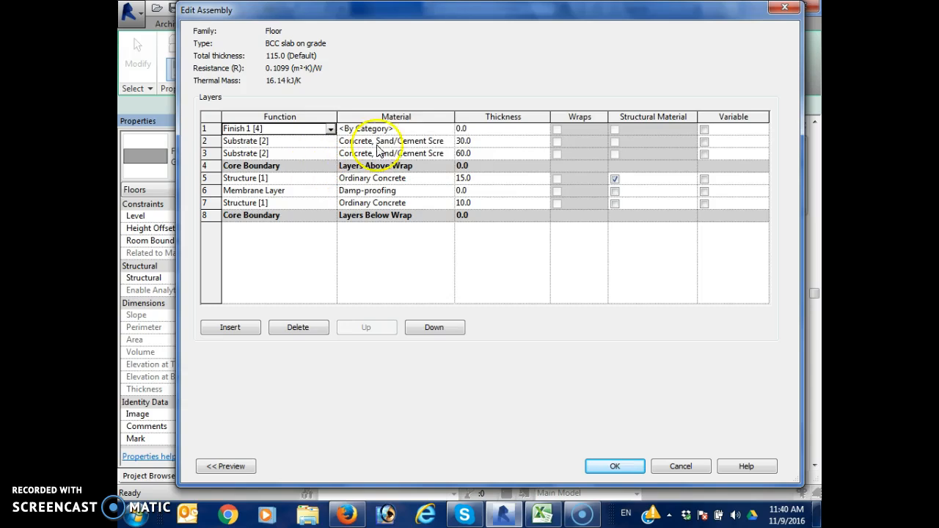
Search the materials for "tiles" and try to assign the AEC ceramic material Slab, Tiles 15 x 15 to the Finish 1 layer
left_click(448, 140)
left_click(449, 139)
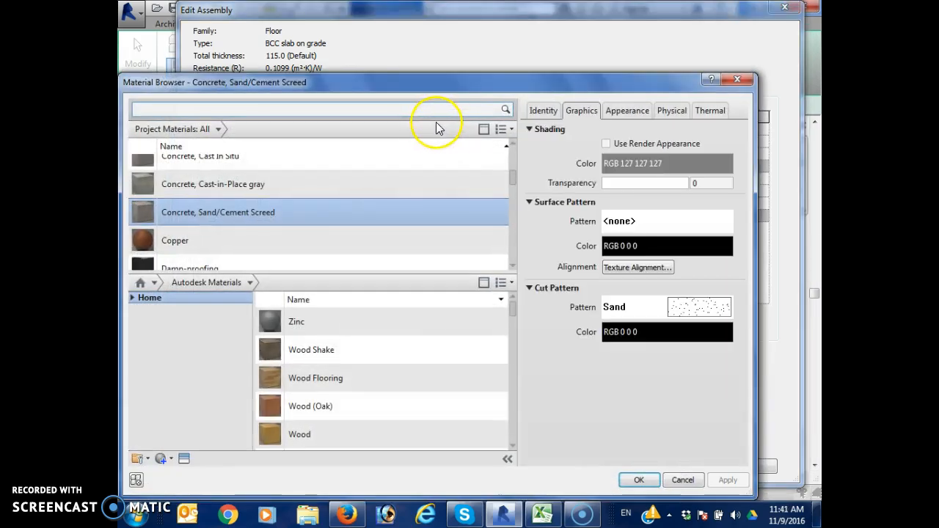
type("tiles")
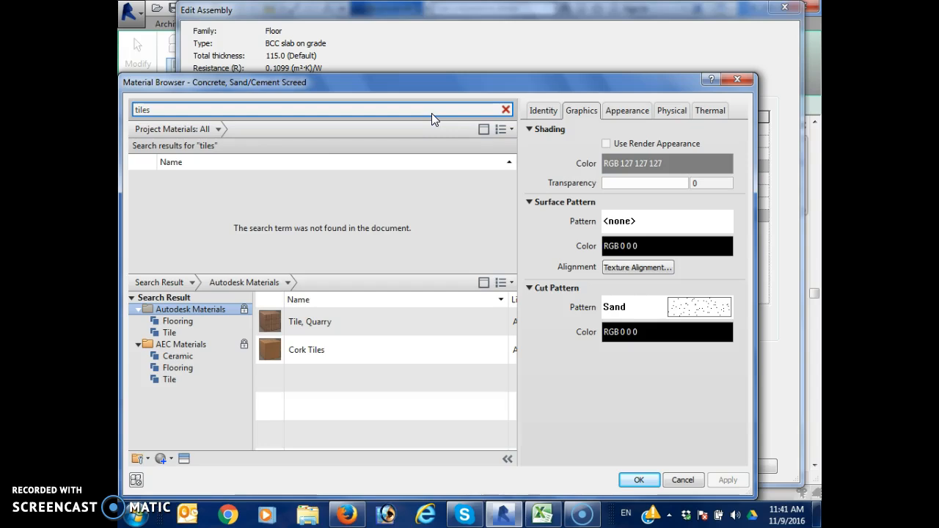
left_click(362, 125)
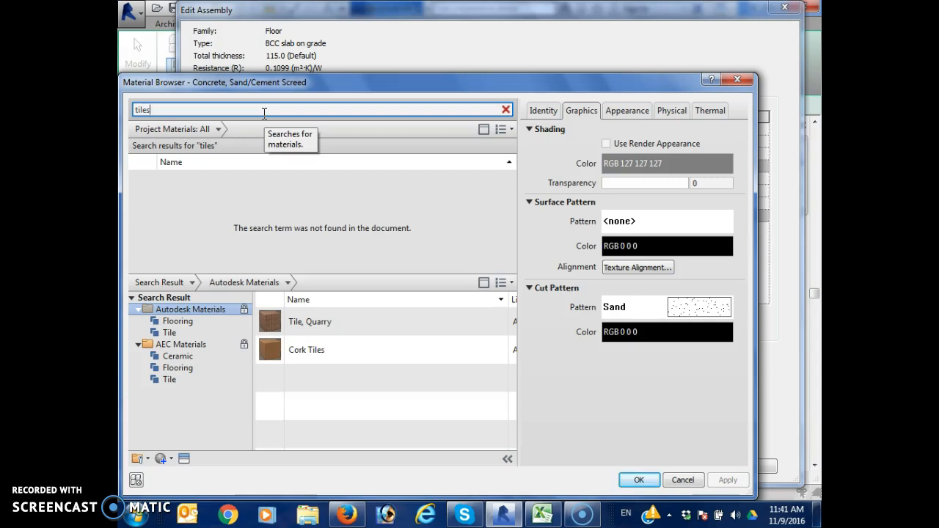
left_click(173, 333)
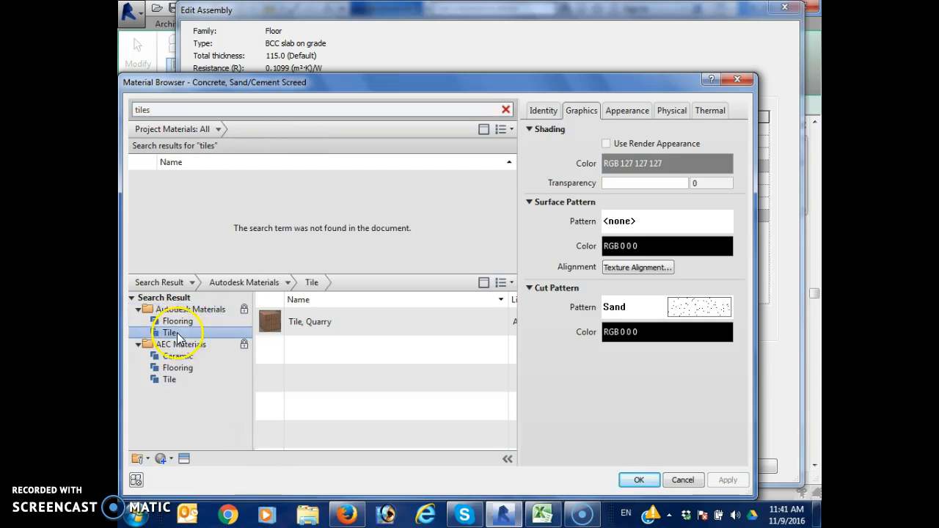
left_click(179, 367)
left_click(176, 380)
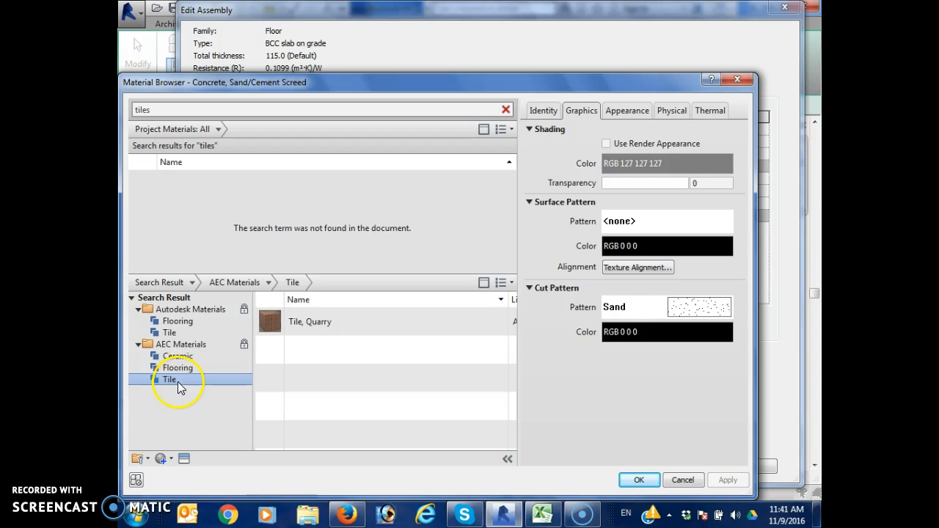
left_click(178, 356)
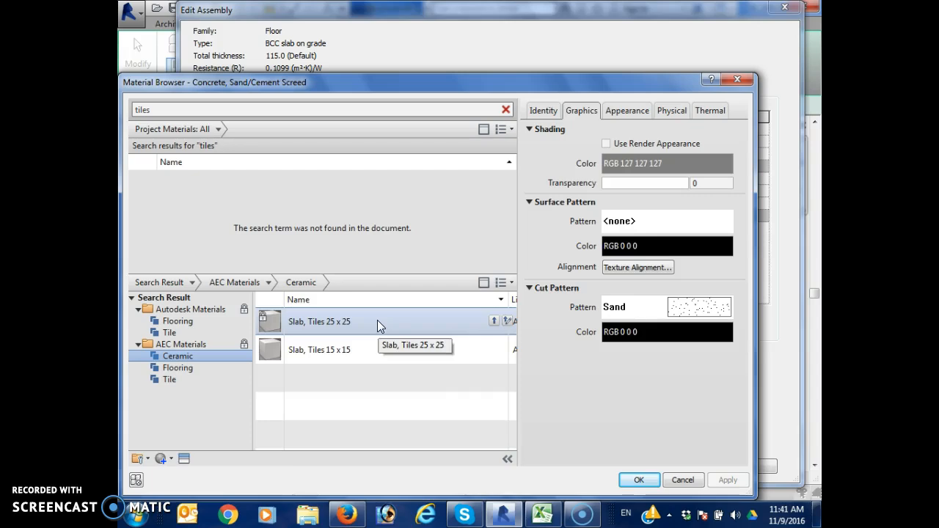
left_click(396, 348)
left_click(634, 481)
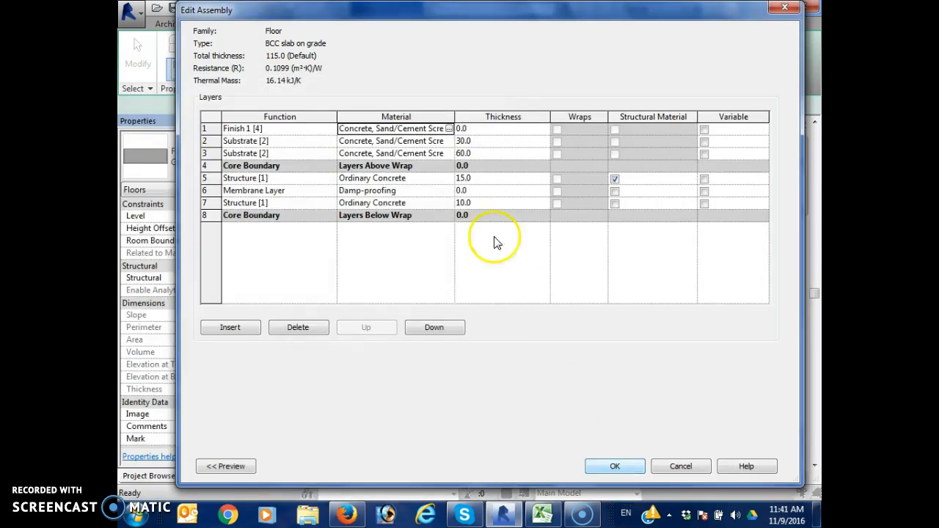
Set the Finish 1 layer's thickness to 20 mm and accept the floor assembly
left_click(476, 129)
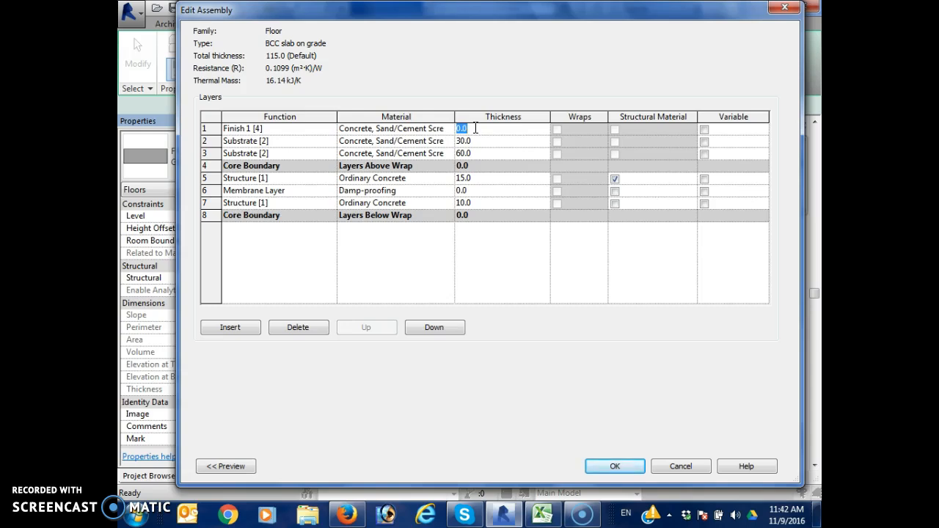
type("20")
left_click(620, 466)
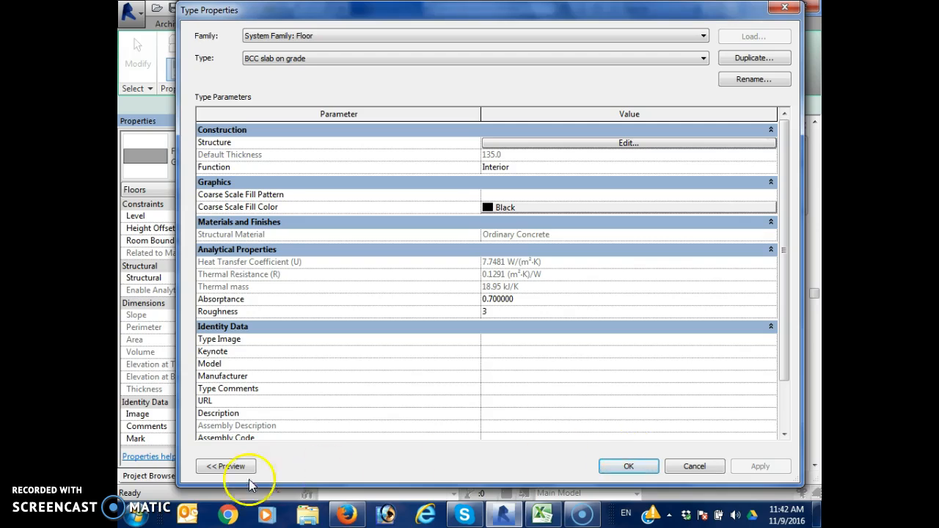
Show the floor type's preview with the Section: Modify type view and reopen its layer structure for editing
left_click(224, 466)
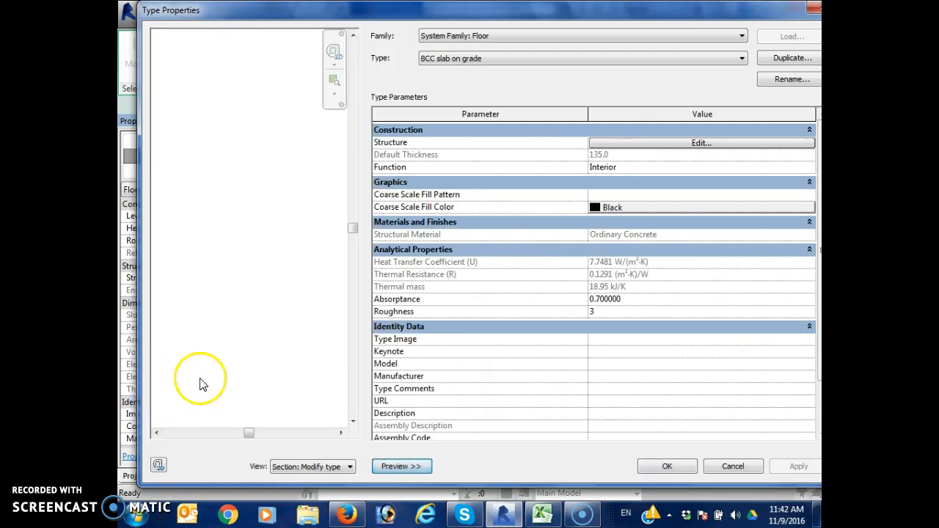
left_click(345, 467)
left_click(342, 479)
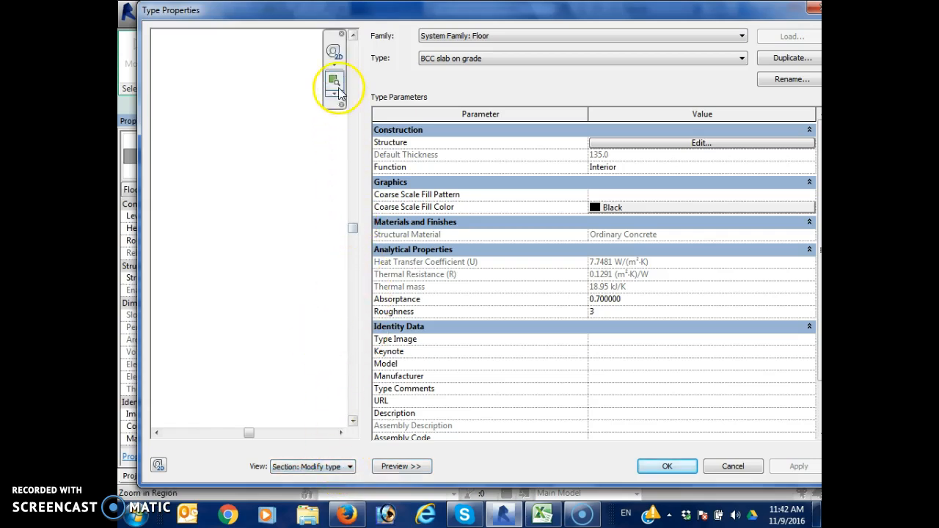
left_click_drag(353, 291, 351, 290)
middle_click_drag(323, 282, 320, 287)
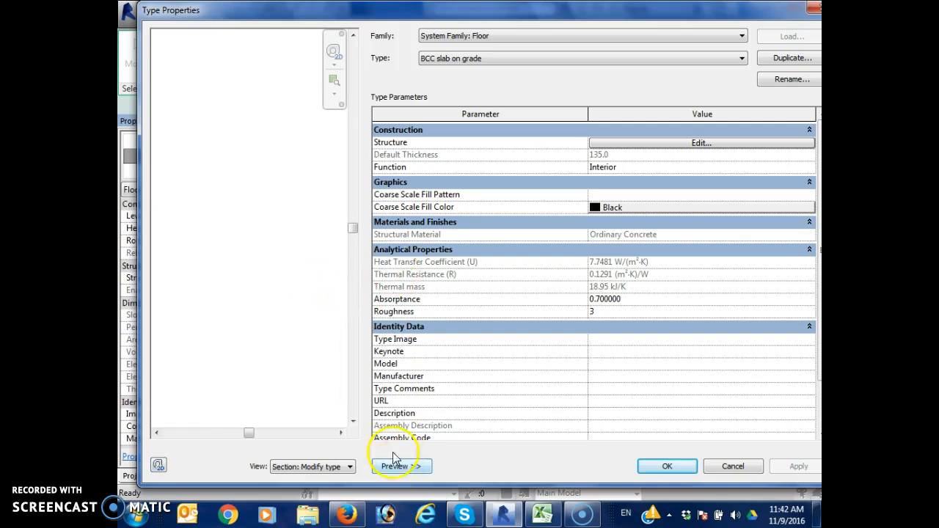
left_click(305, 467)
left_click(311, 481)
left_click(652, 143)
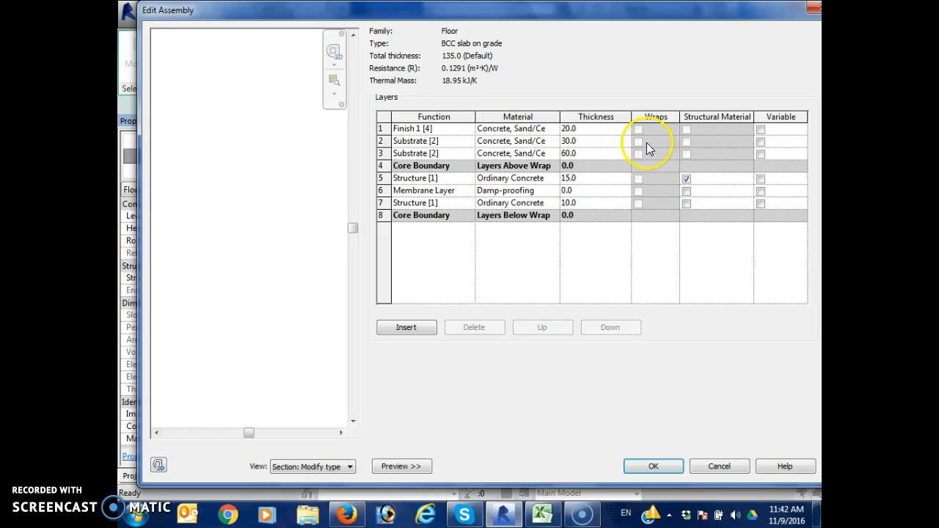